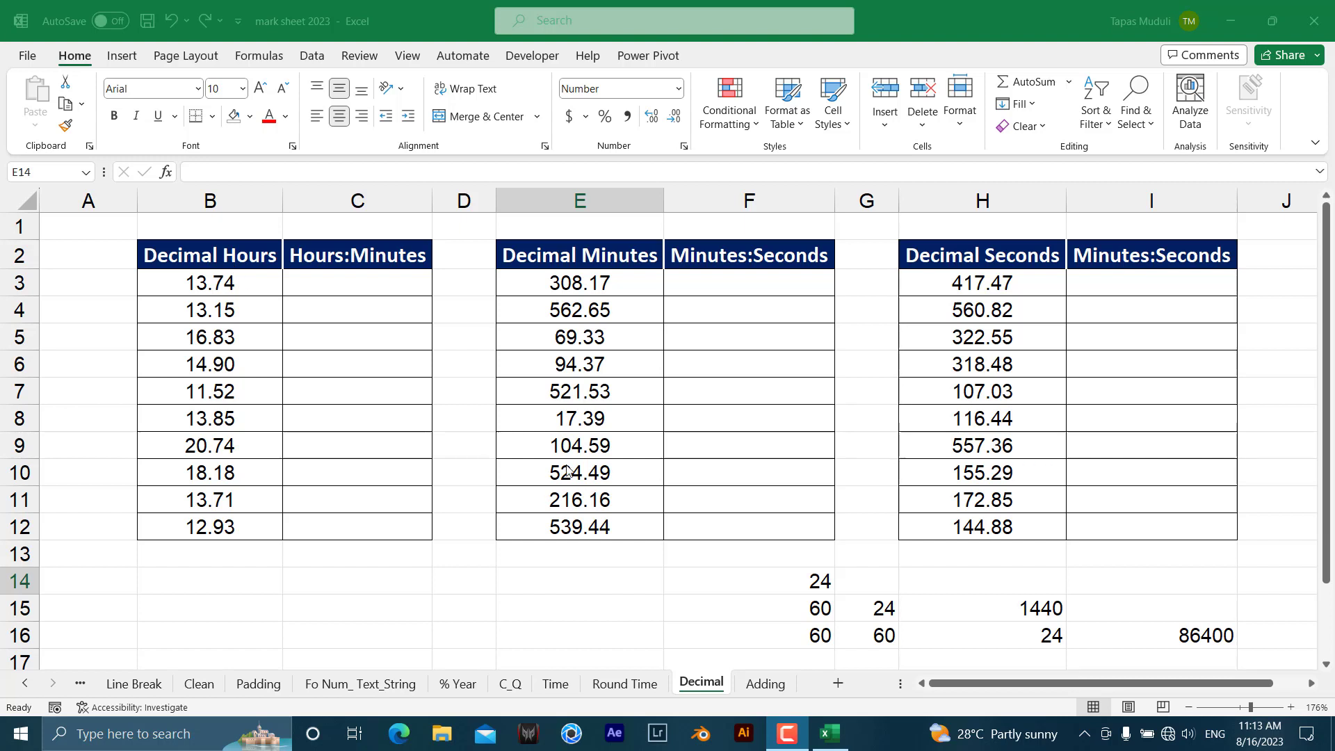
# Enter =B3/24 in C3 and fill it down to C12, converting 13.74 to 13:44 through 12:55.
pyautogui.click(656, 574)
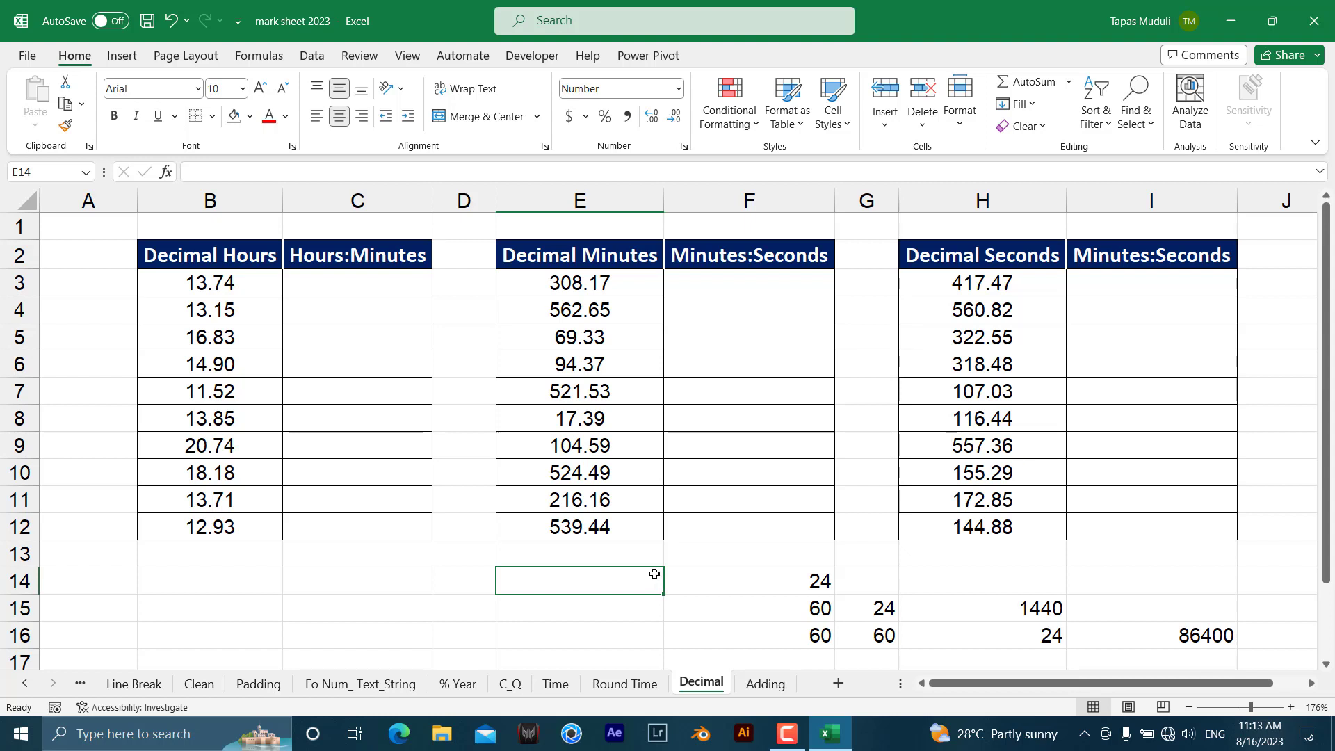
pyautogui.click(258, 287)
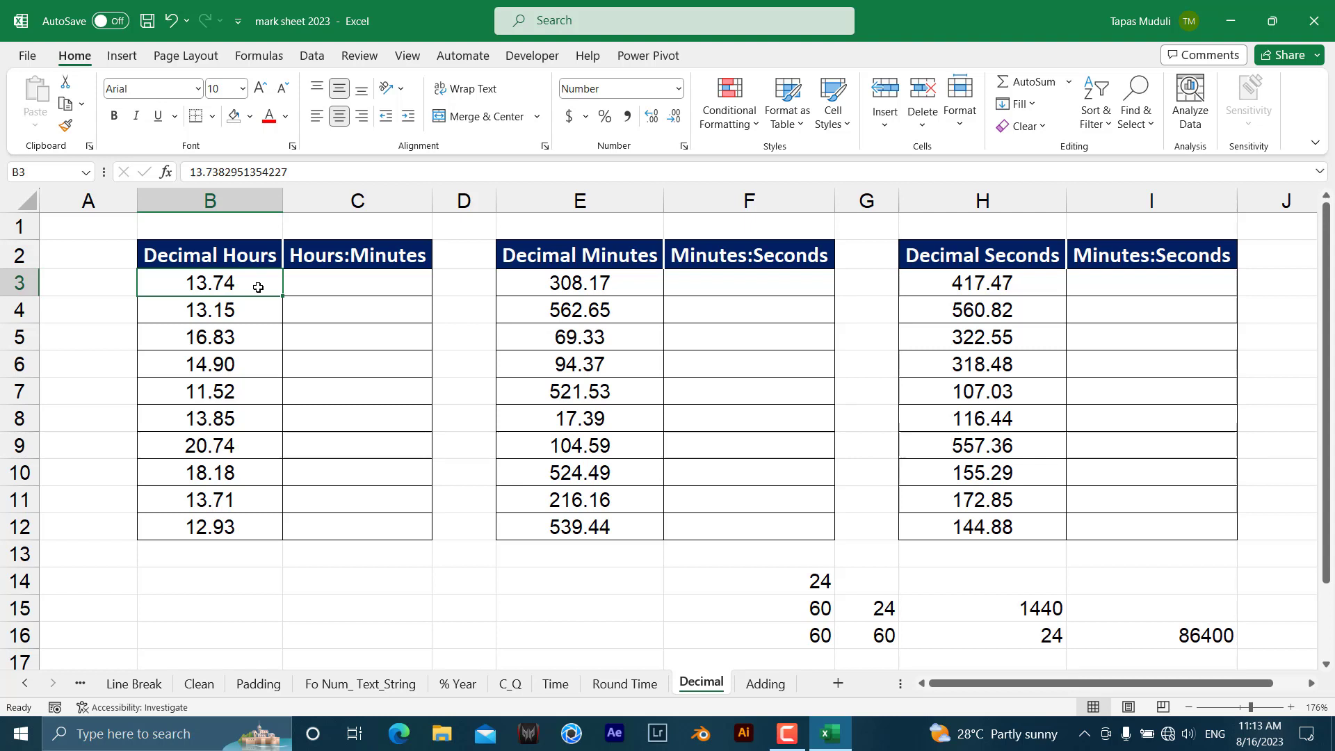
pyautogui.click(375, 288)
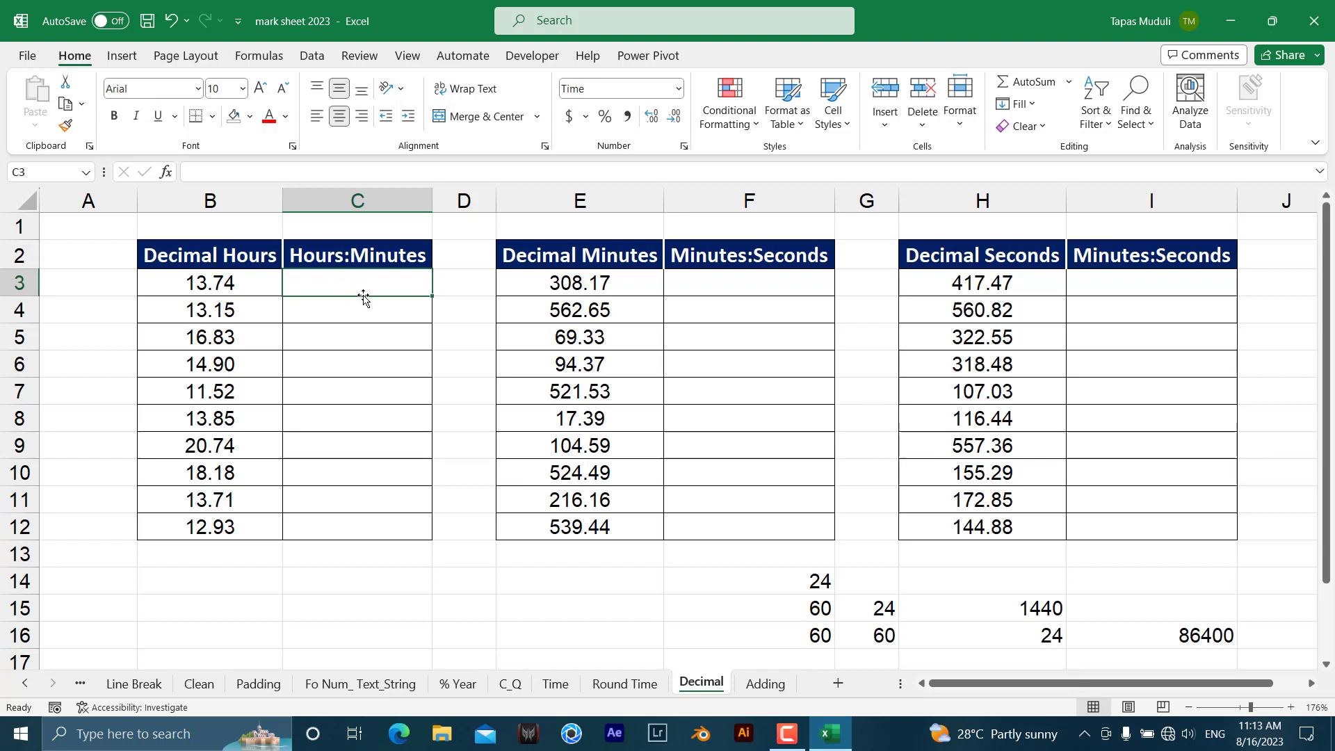
pyautogui.write('=')
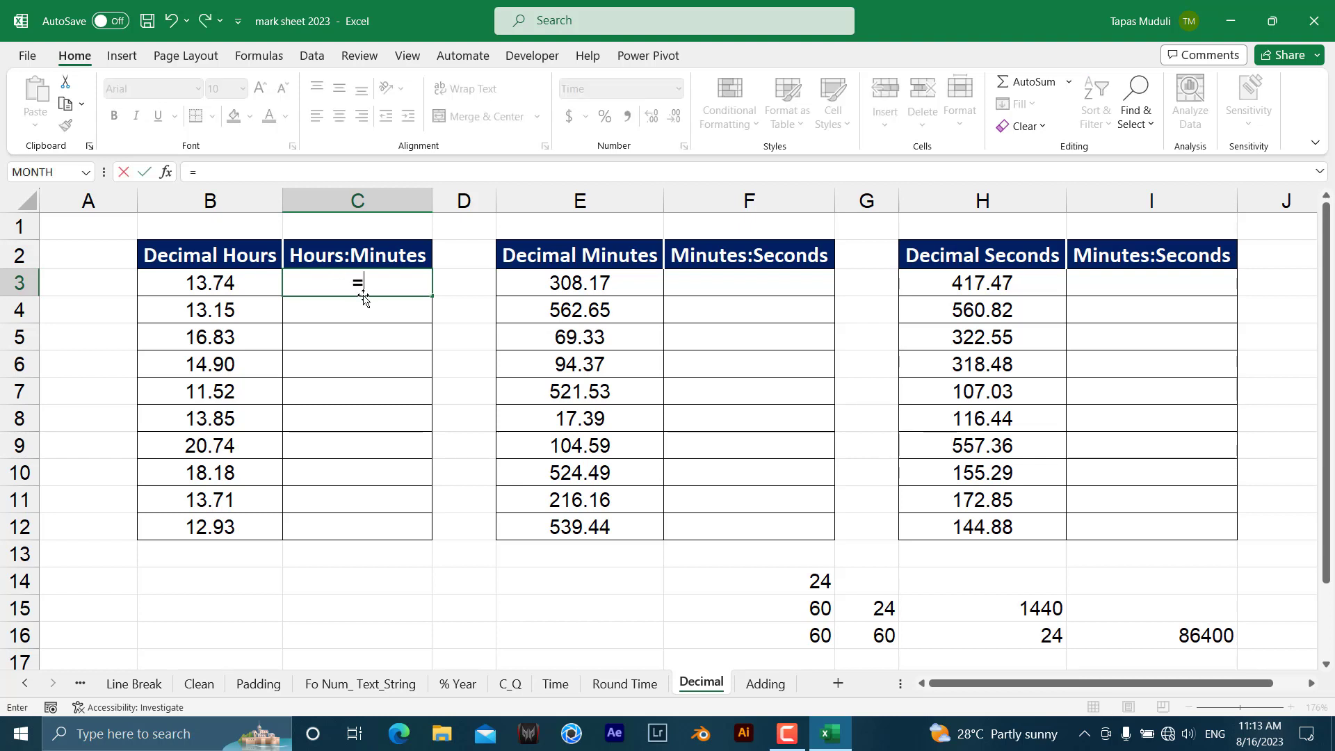
pyautogui.click(239, 287)
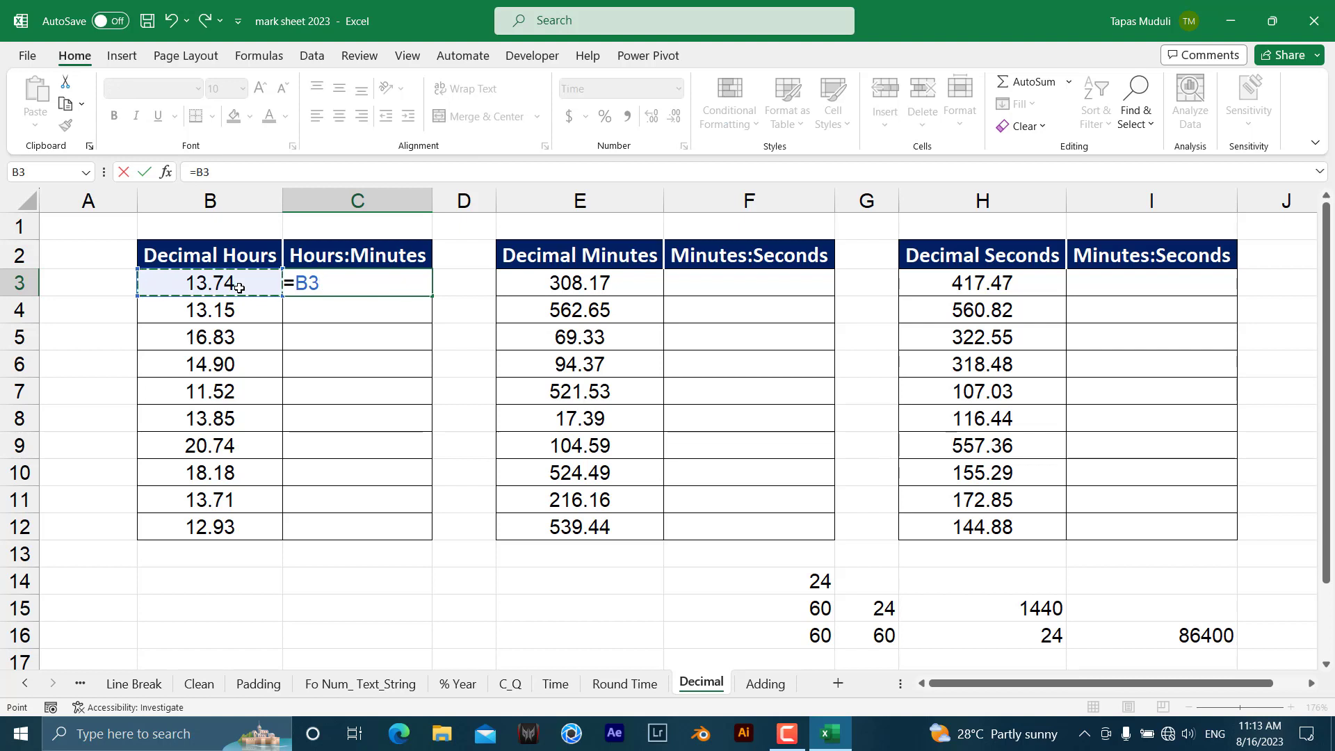
pyautogui.write('/24')
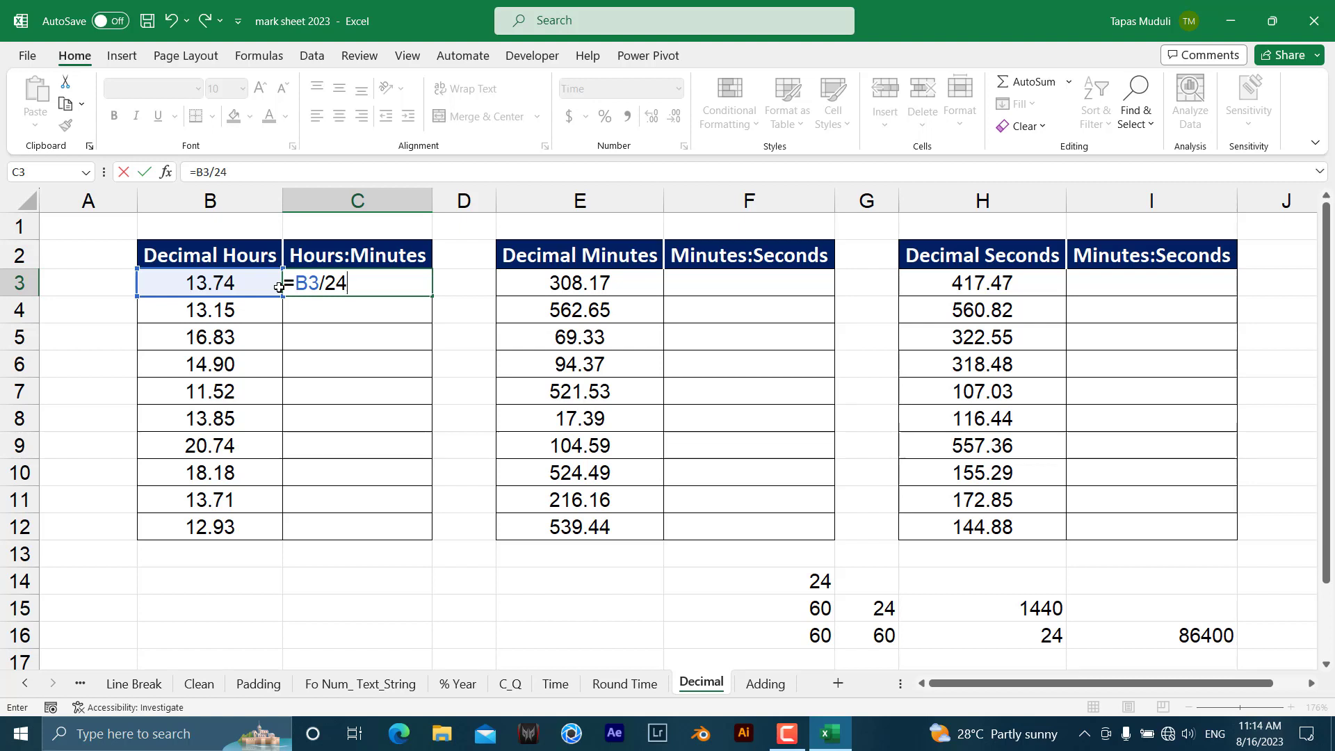
pyautogui.press('Return')
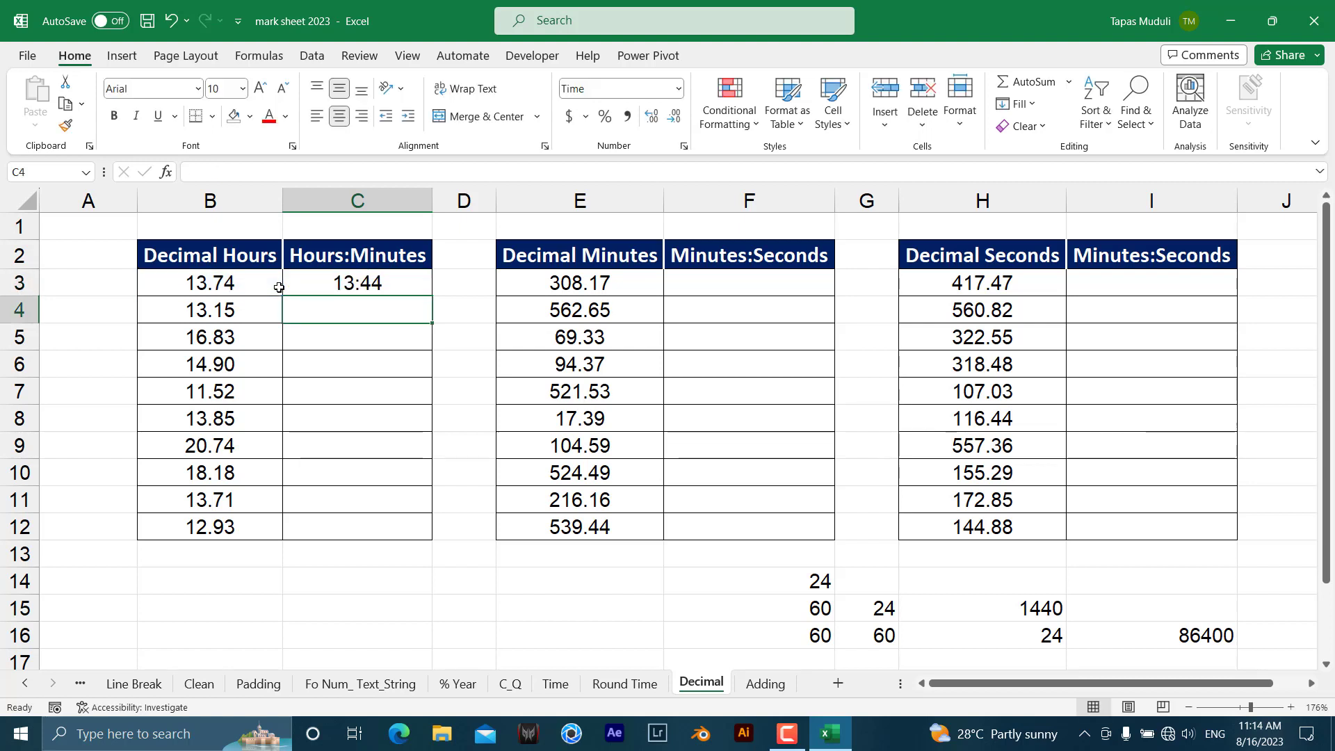
pyautogui.click(386, 285)
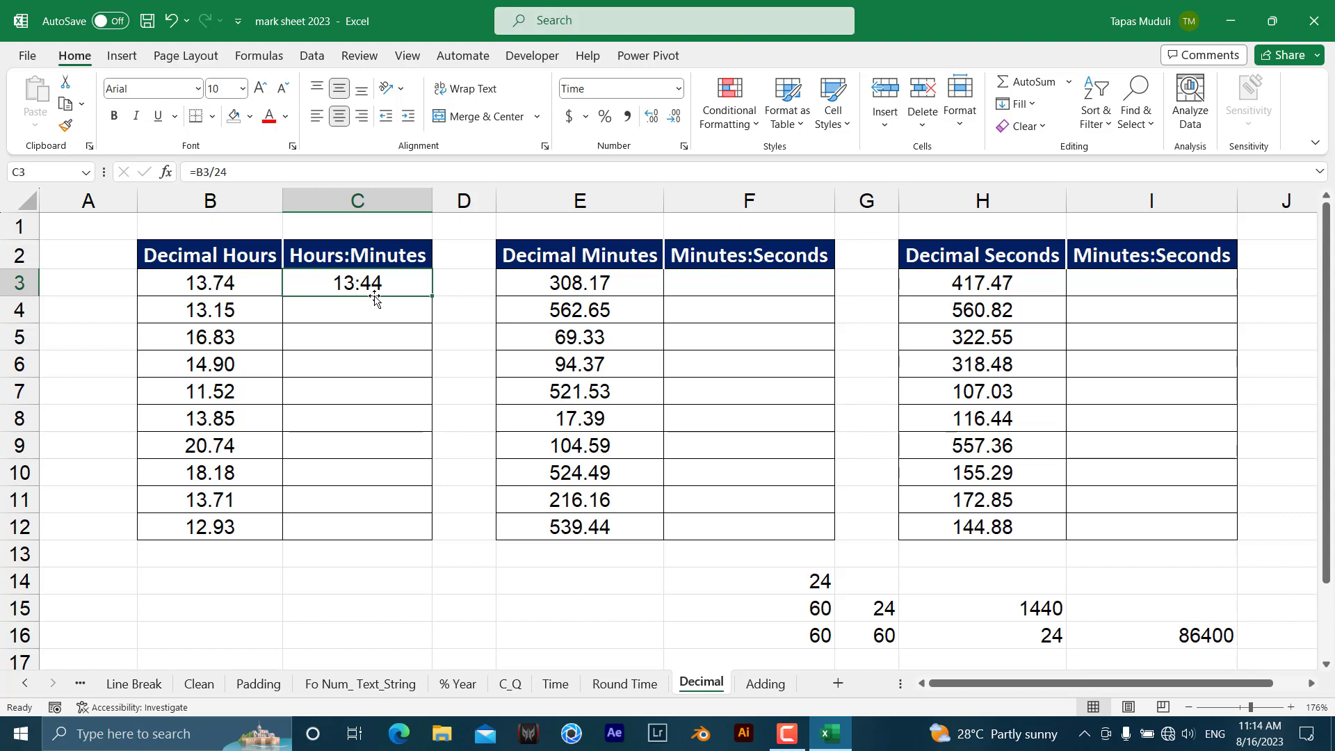
pyautogui.doubleClick(431, 296)
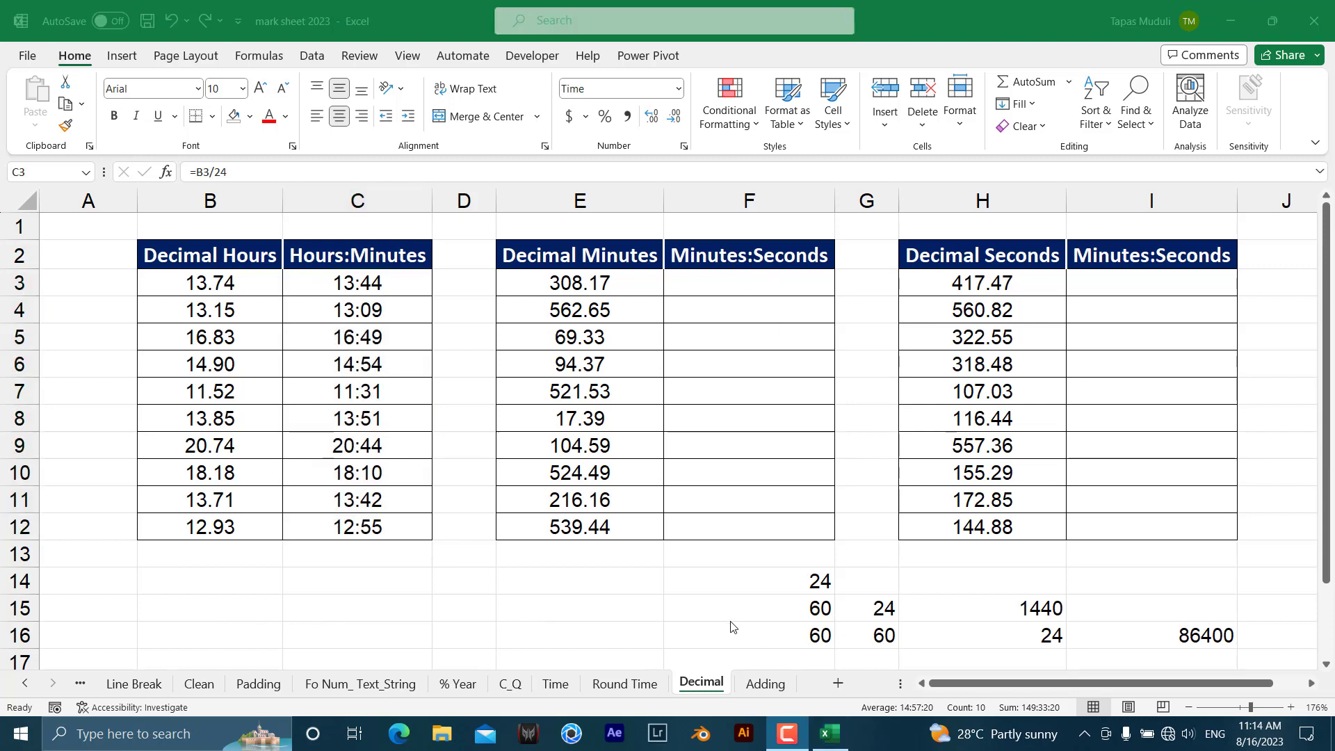
# Inspect the conversion constants 60, 24 and 1440 in F15:H15.
pyautogui.click(812, 612)
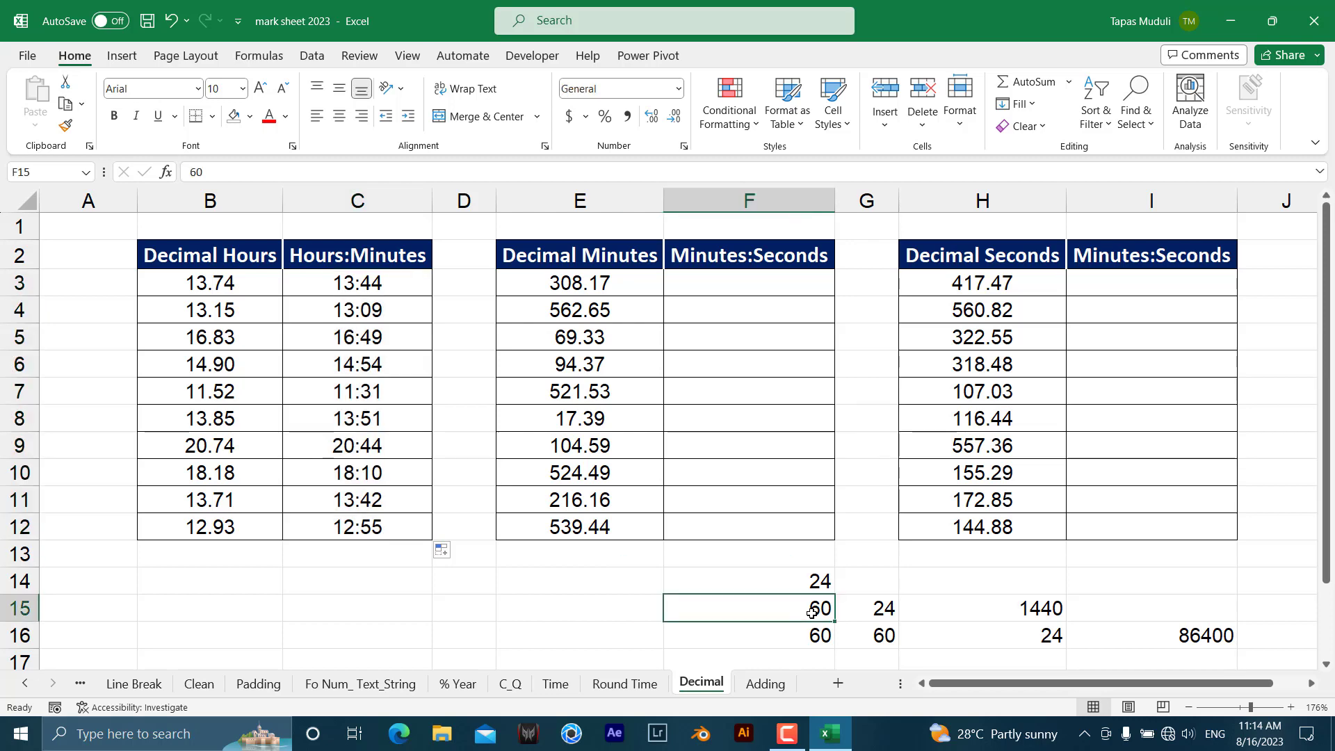
pyautogui.click(876, 613)
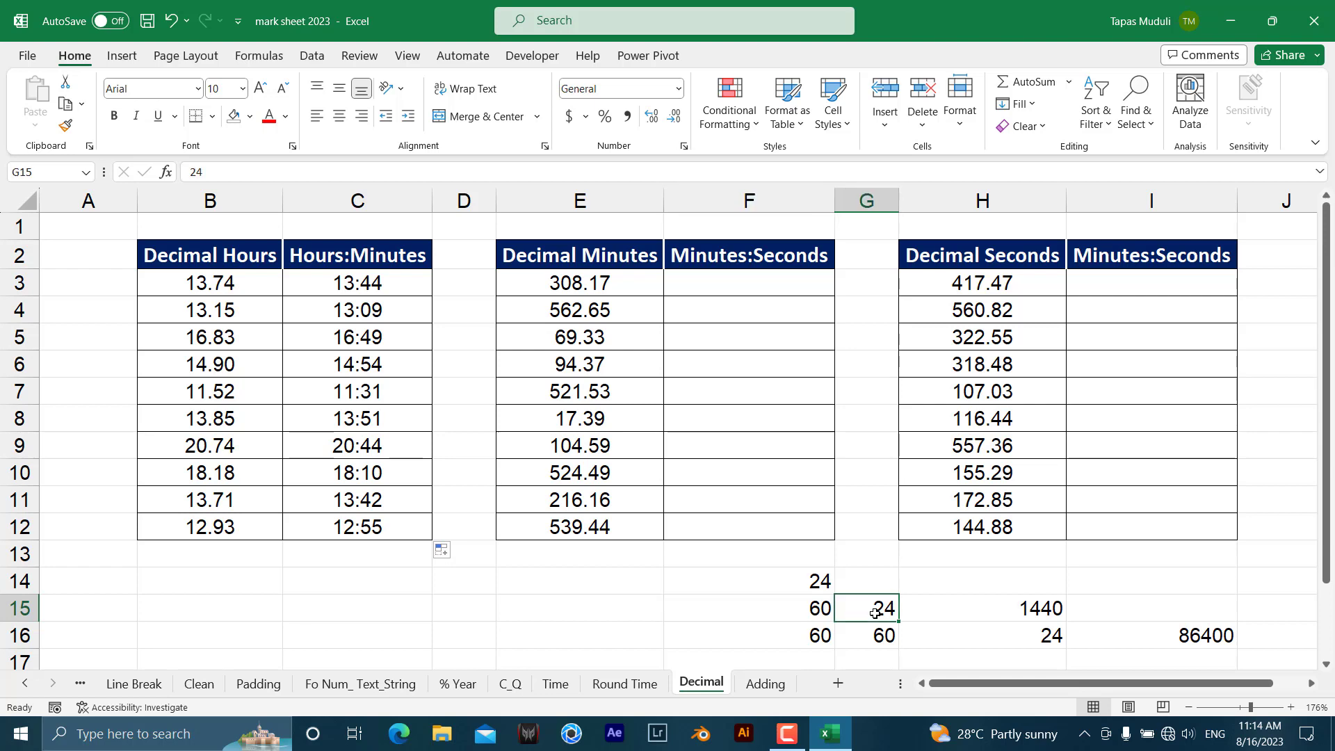
pyautogui.click(816, 612)
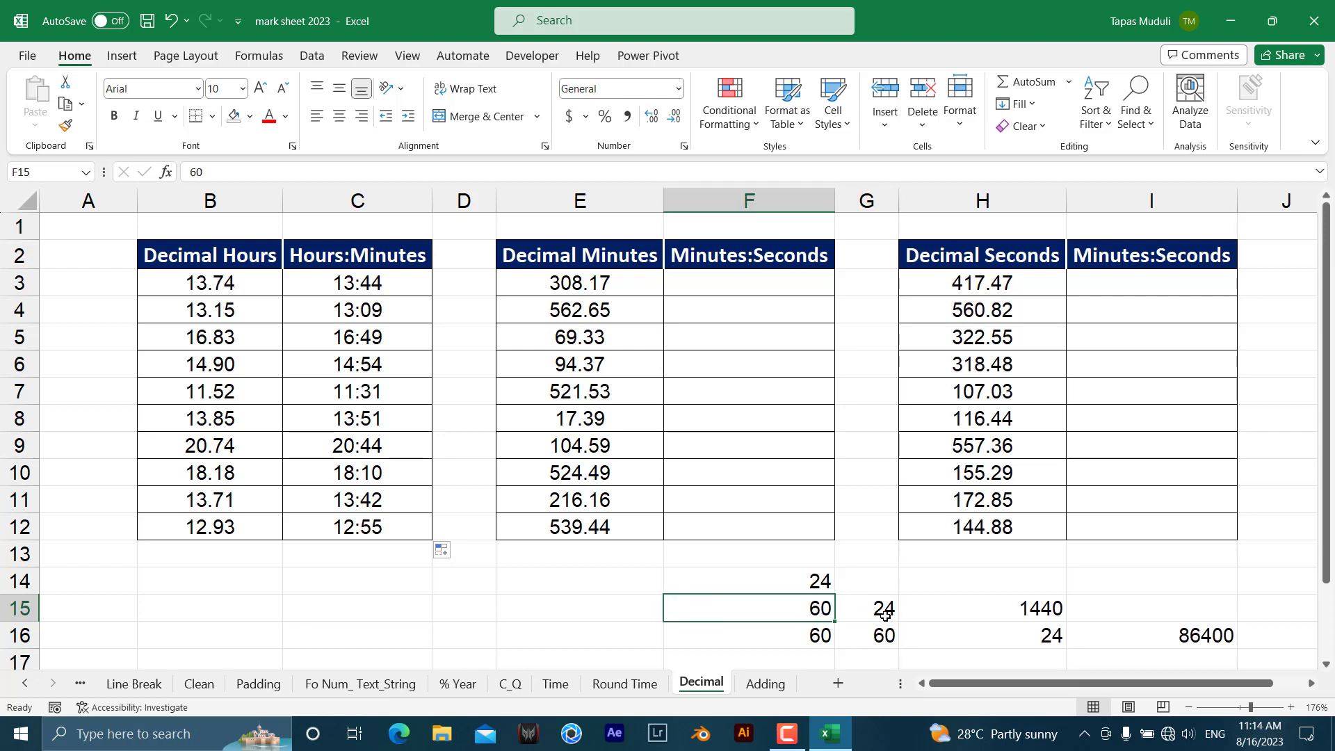
pyautogui.click(884, 613)
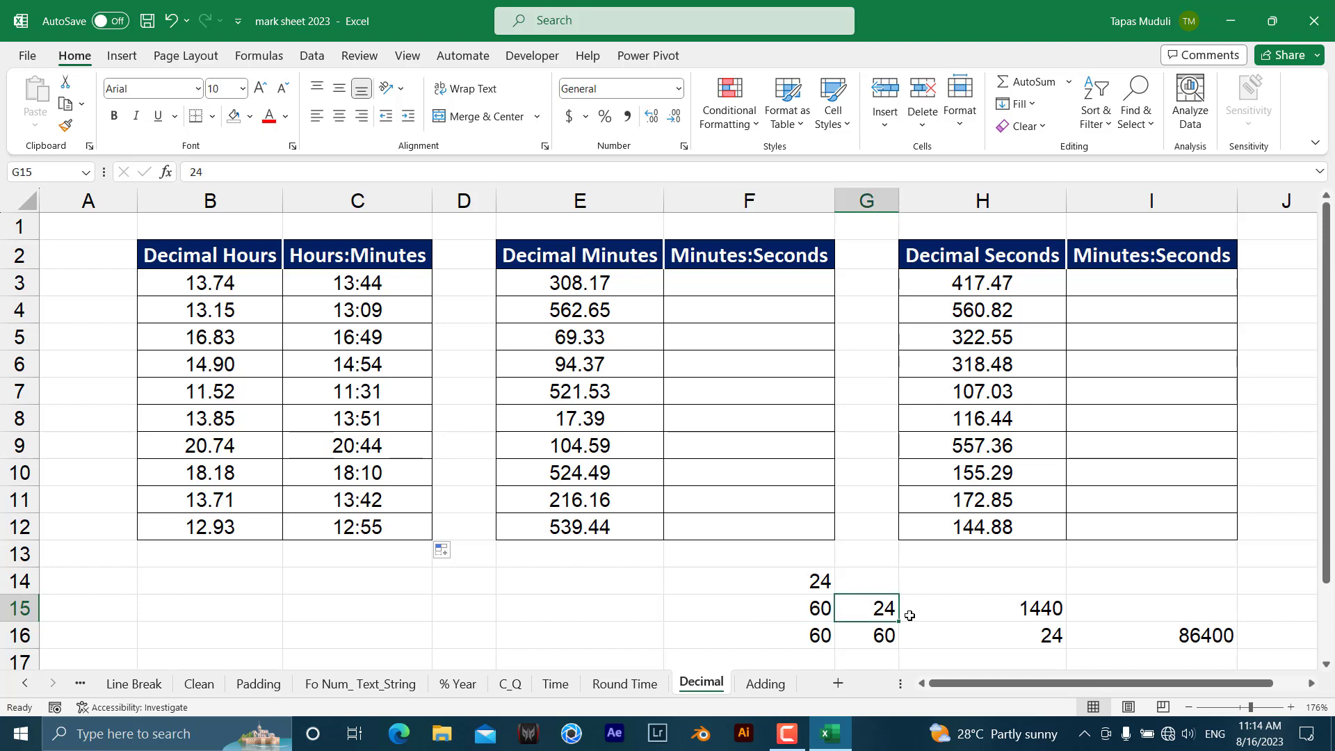
pyautogui.click(988, 615)
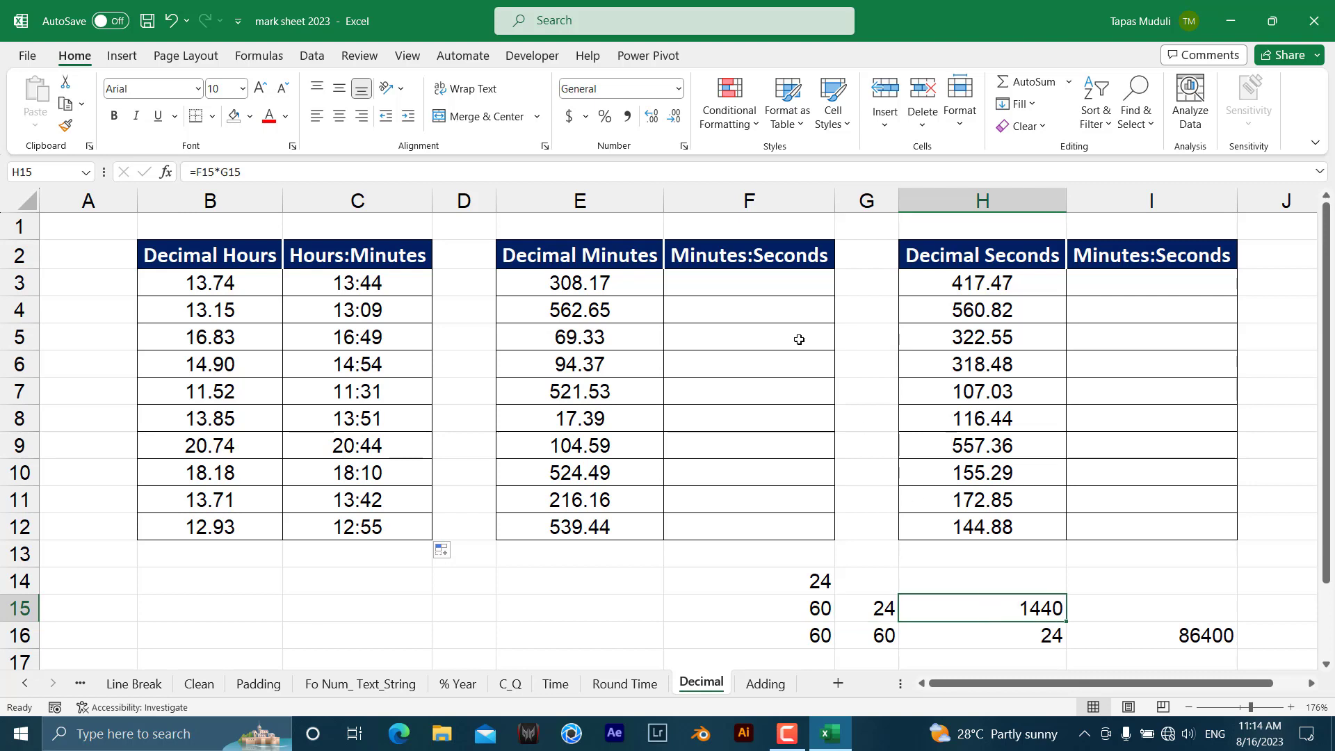
# Enter =E3/1440 in F3 and fill it down to F12, giving 5:08 through 8:59.
pyautogui.click(776, 281)
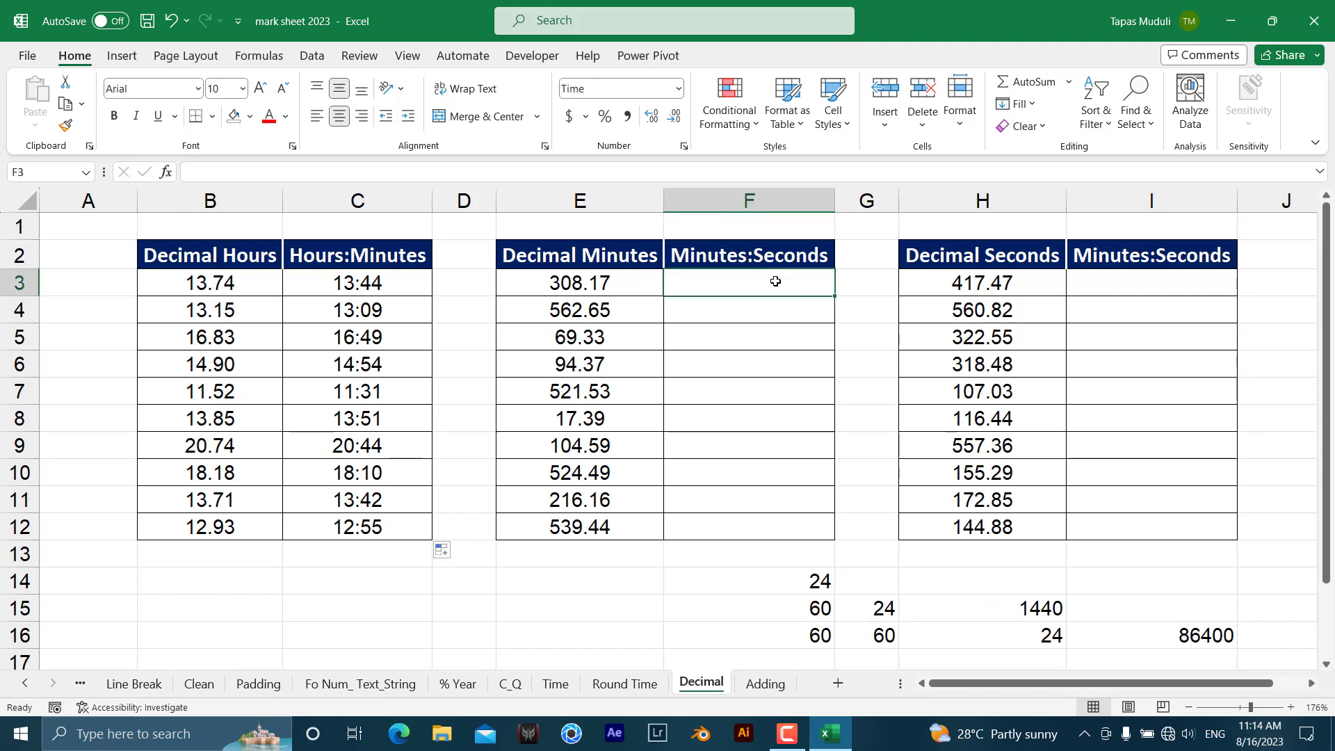
pyautogui.write('=')
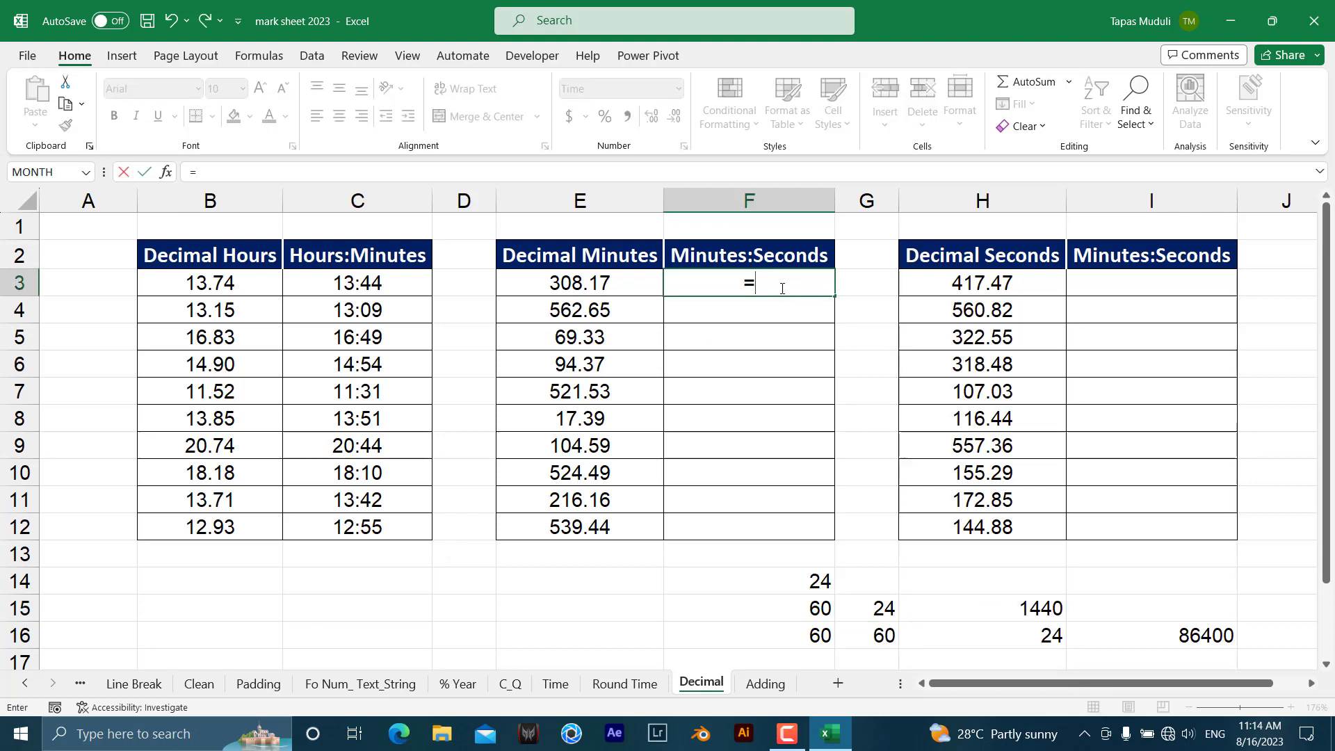
pyautogui.click(584, 283)
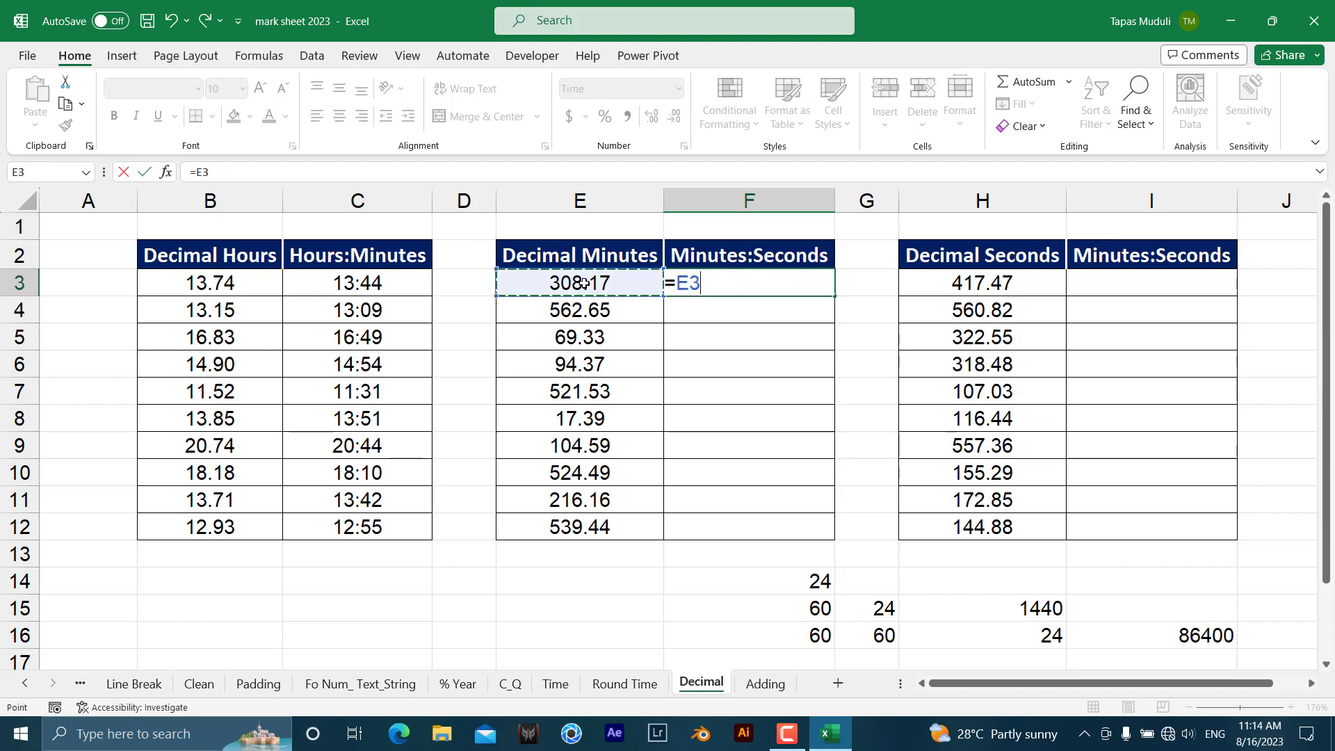
pyautogui.write('/1')
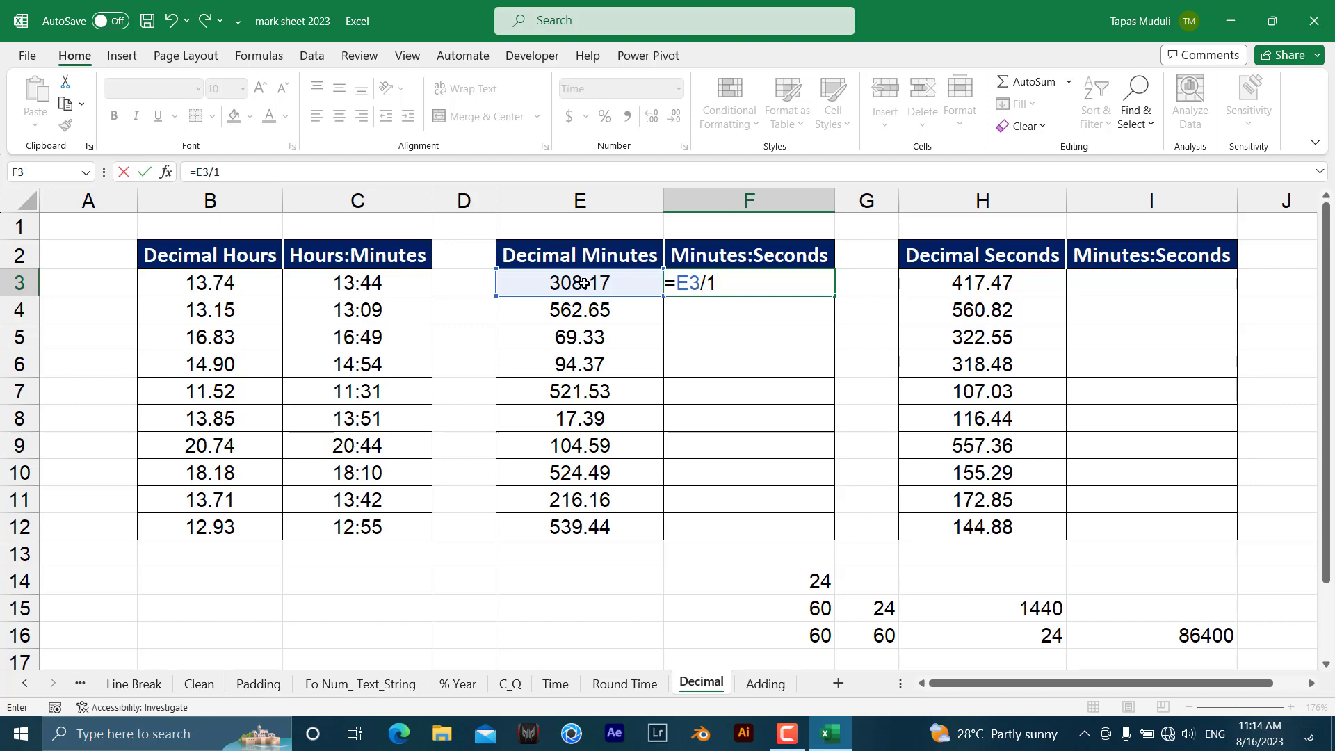
pyautogui.write('440')
pyautogui.press('Return')
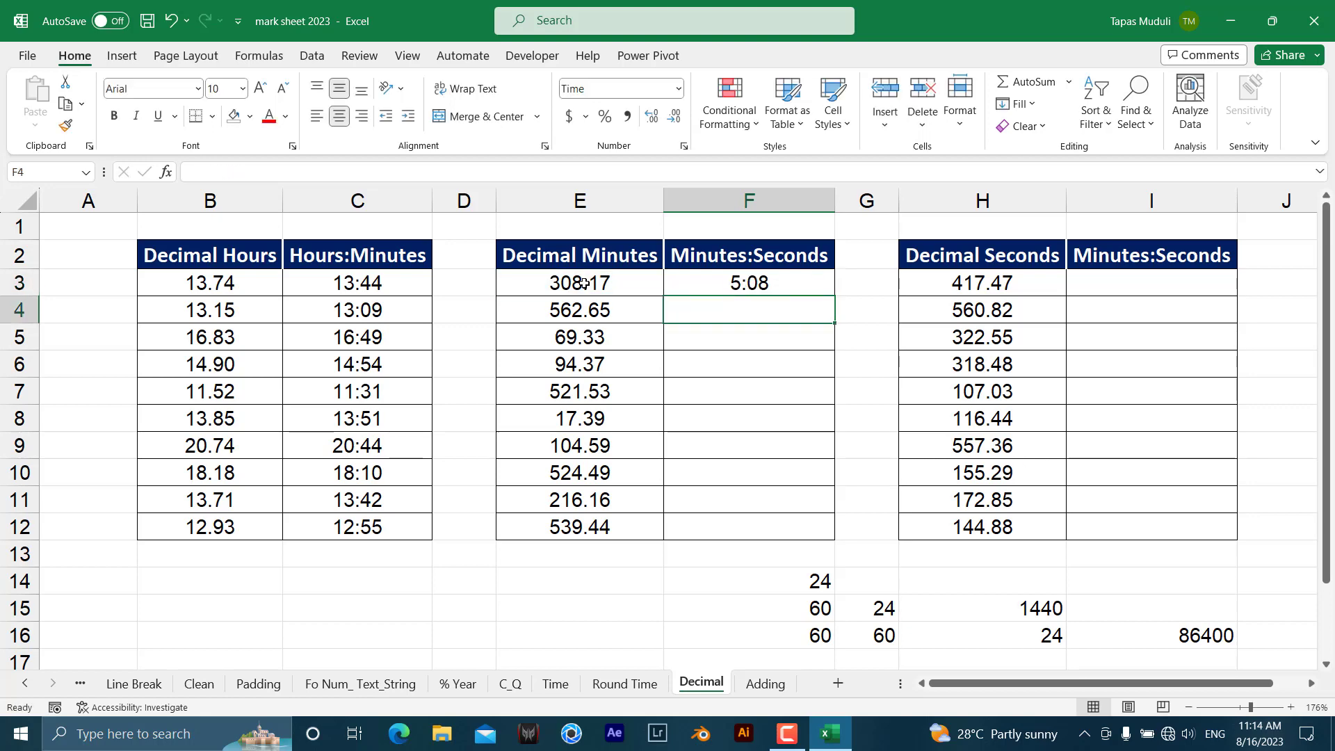
pyautogui.click(799, 282)
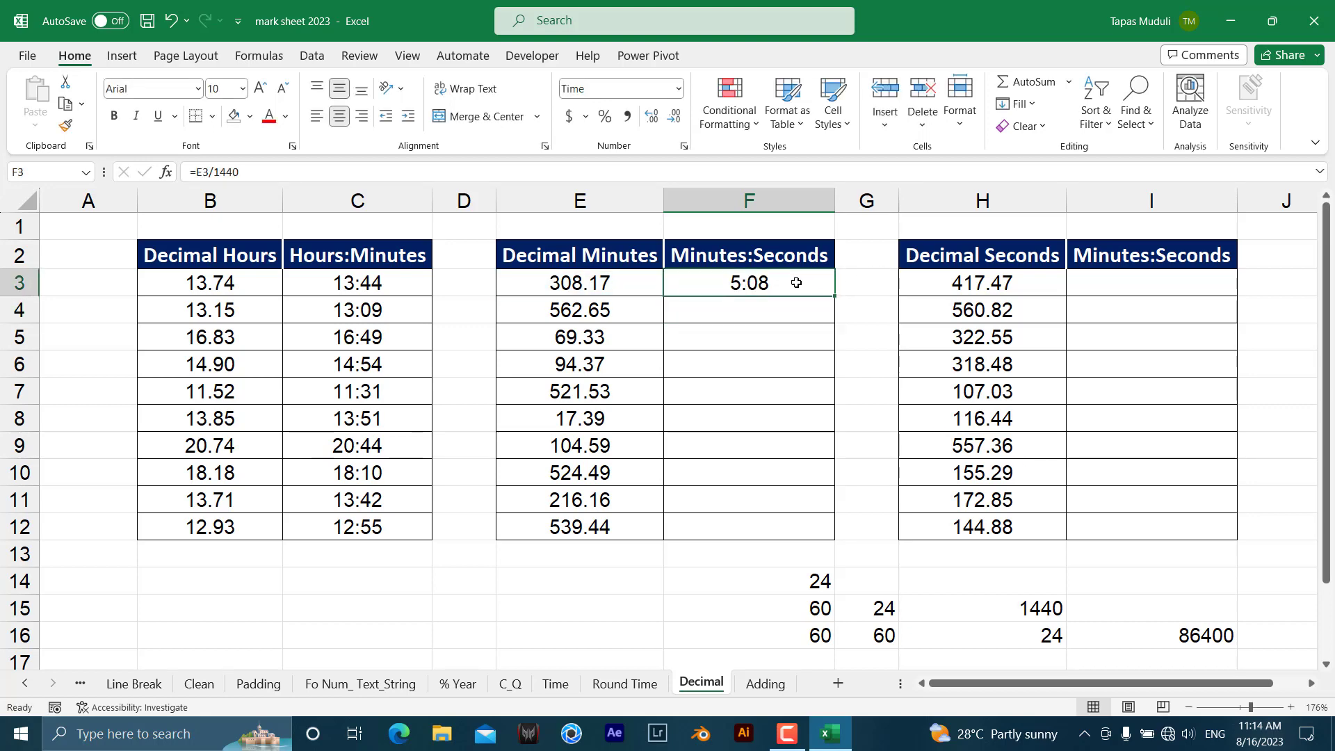
pyautogui.doubleClick(835, 298)
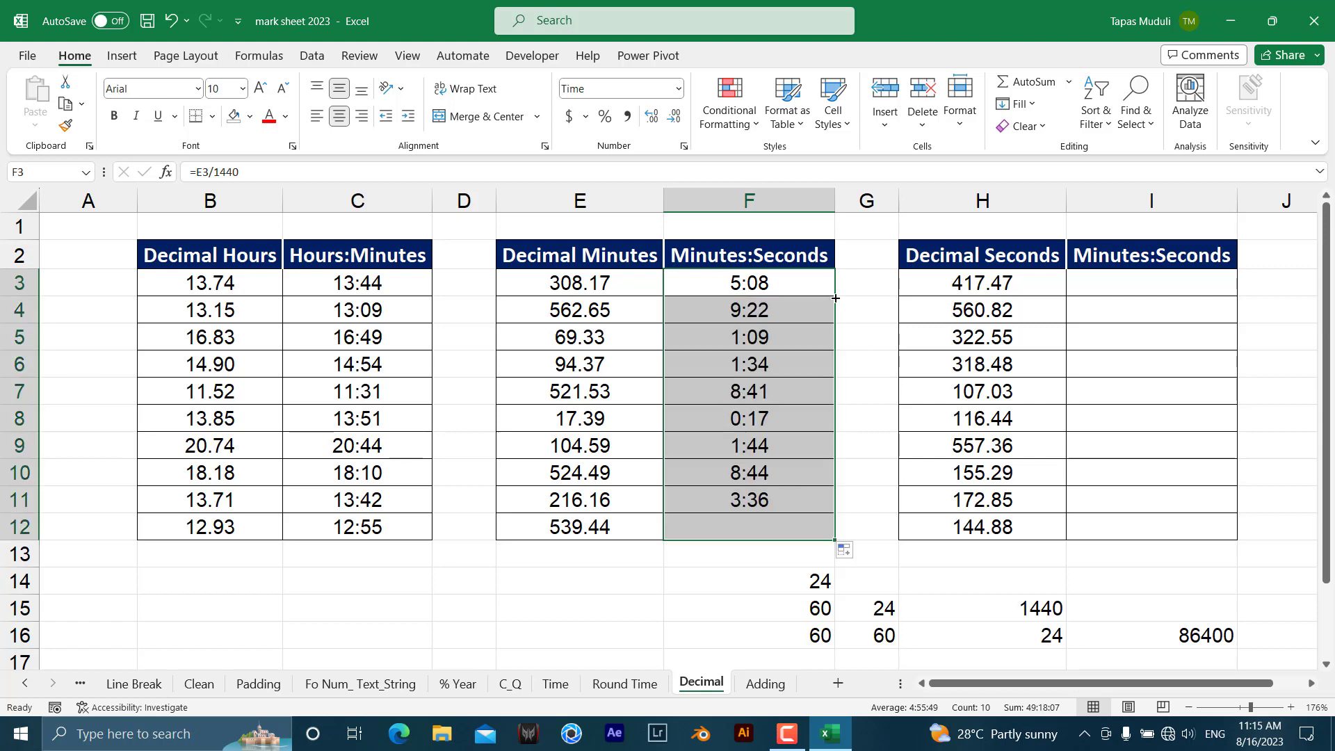
pyautogui.click(1009, 258)
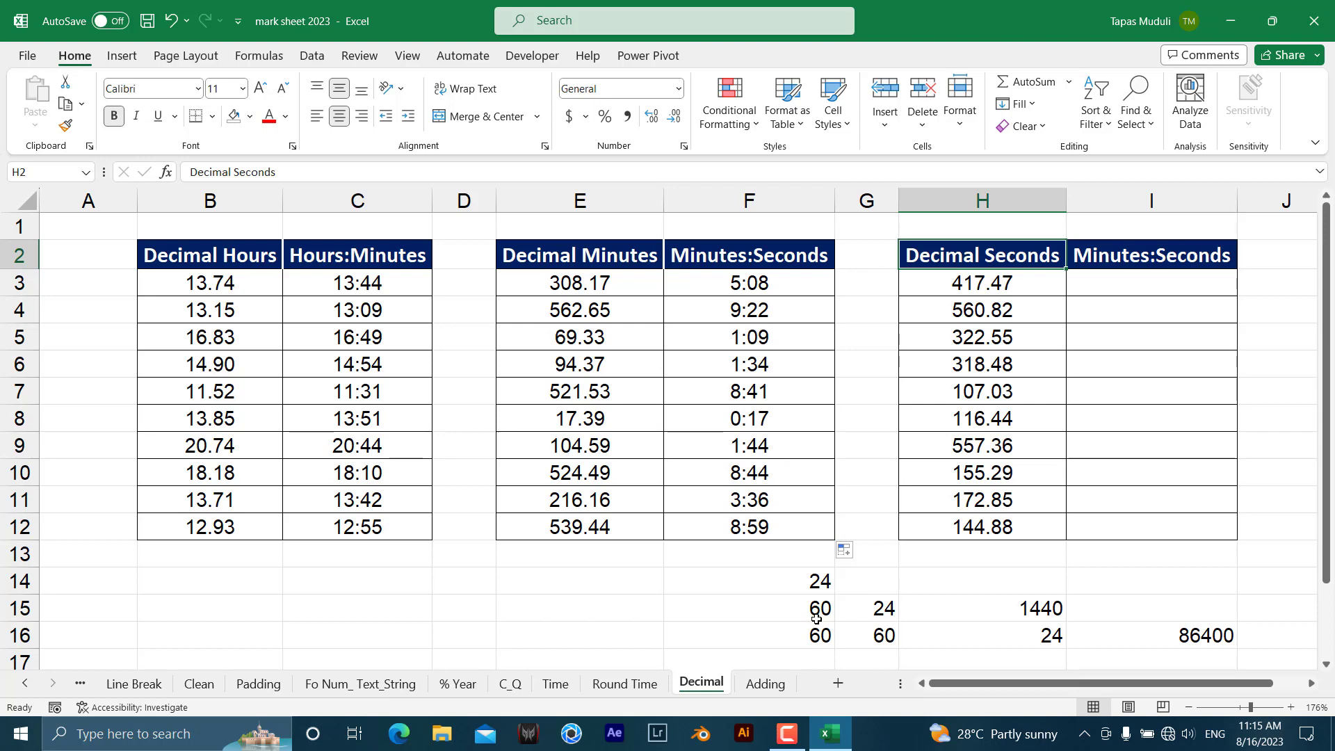
pyautogui.click(794, 636)
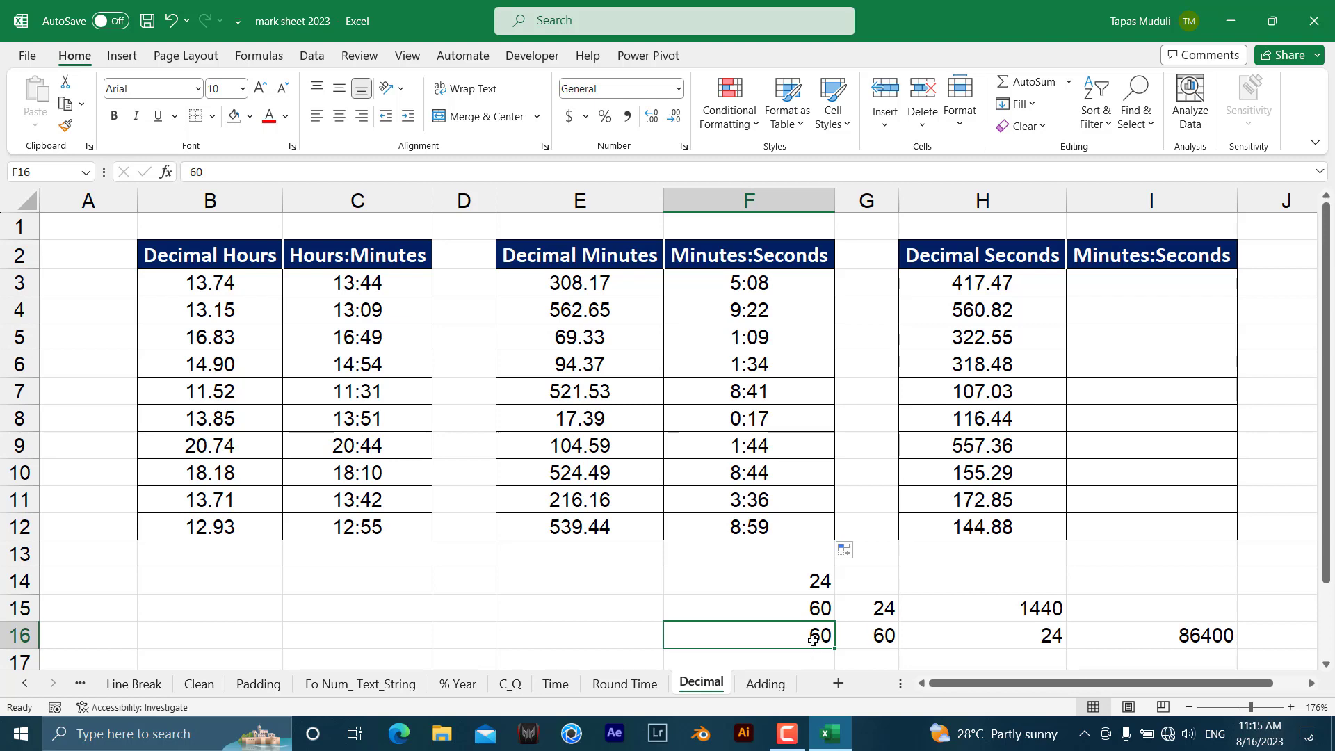
pyautogui.click(883, 638)
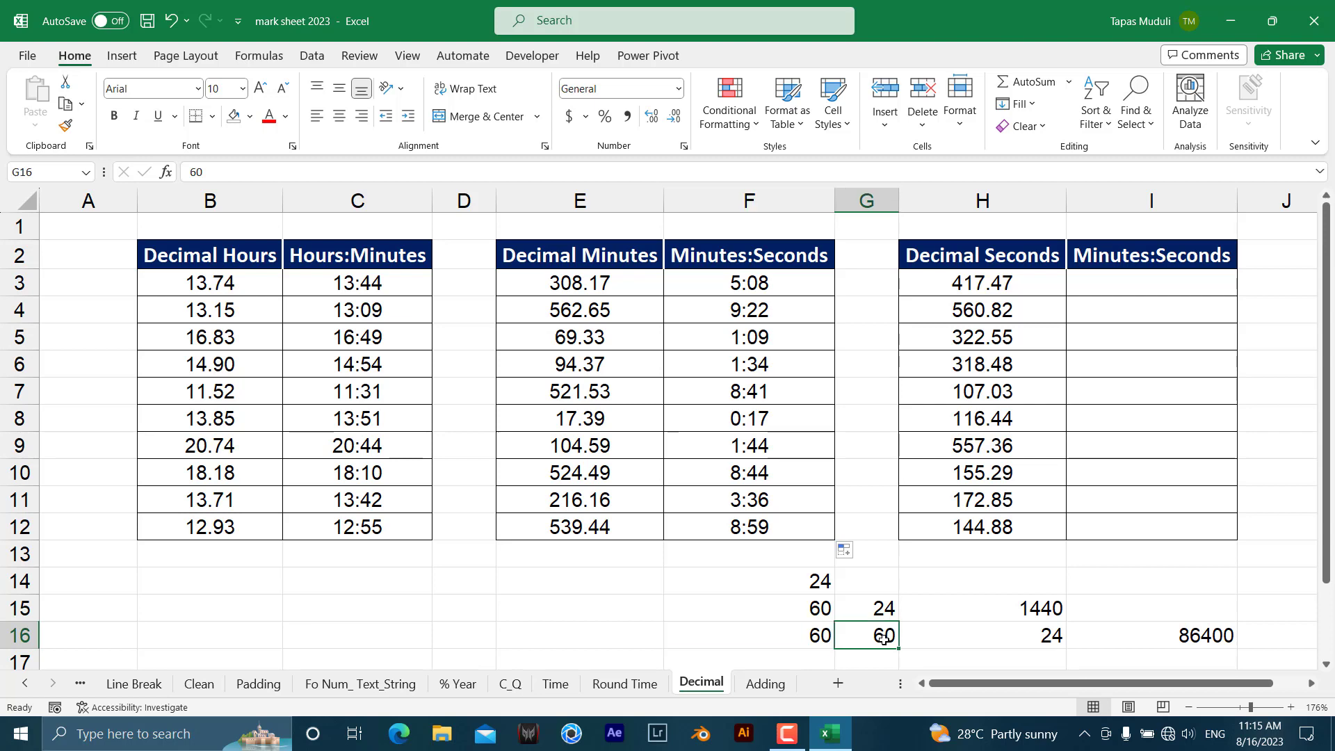
pyautogui.click(987, 639)
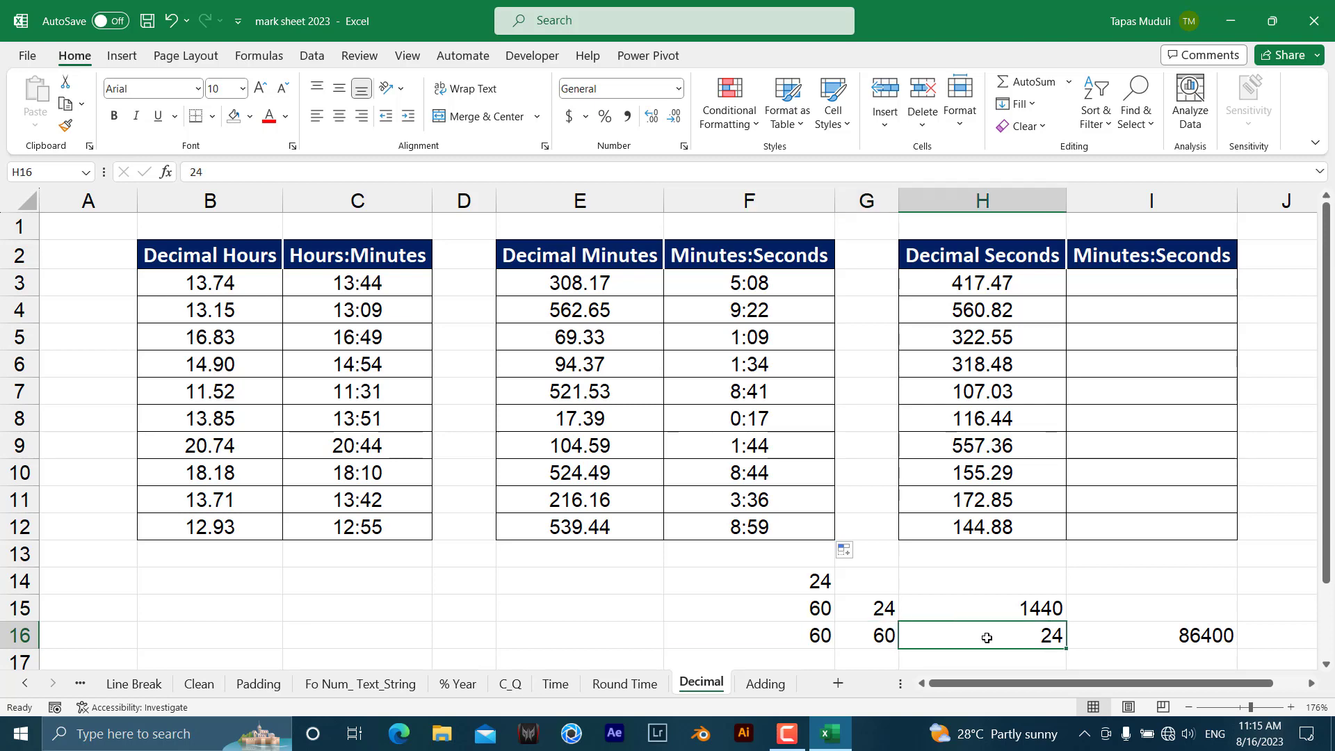
pyautogui.click(803, 641)
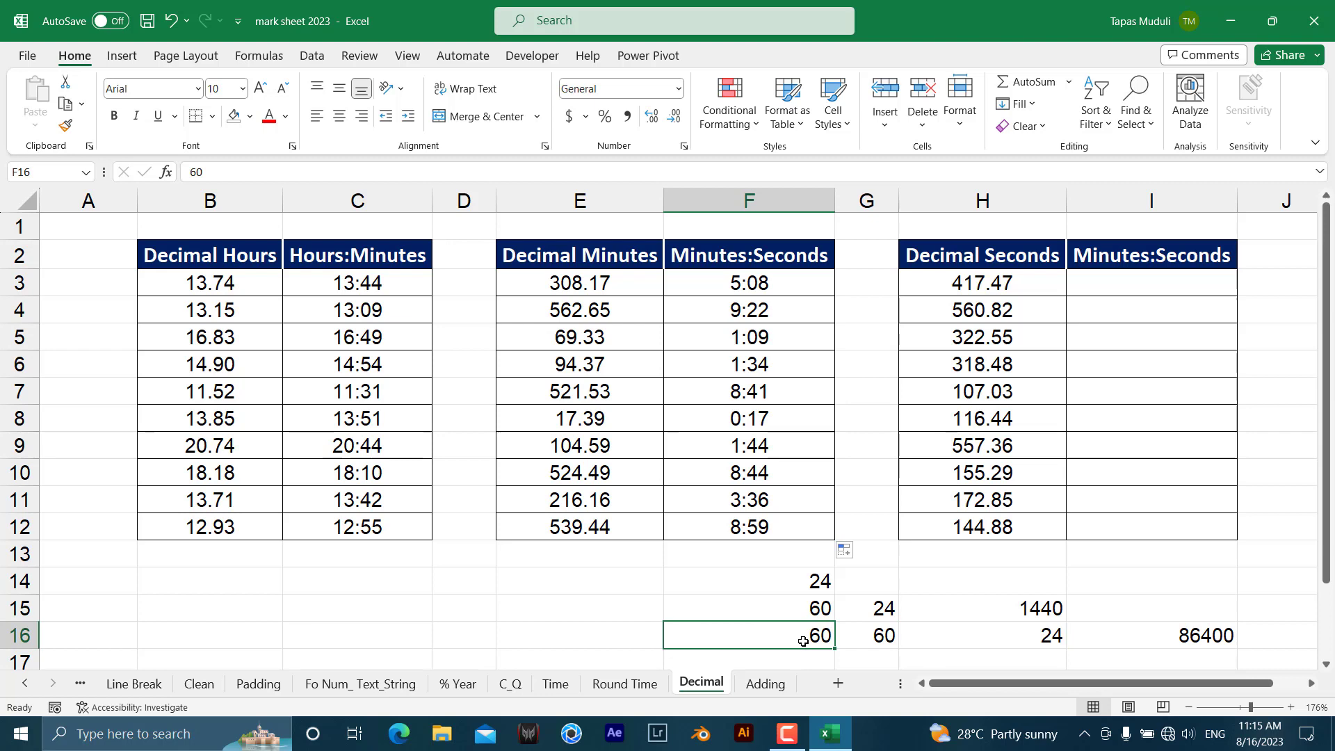
pyautogui.click(891, 640)
pyautogui.click(993, 641)
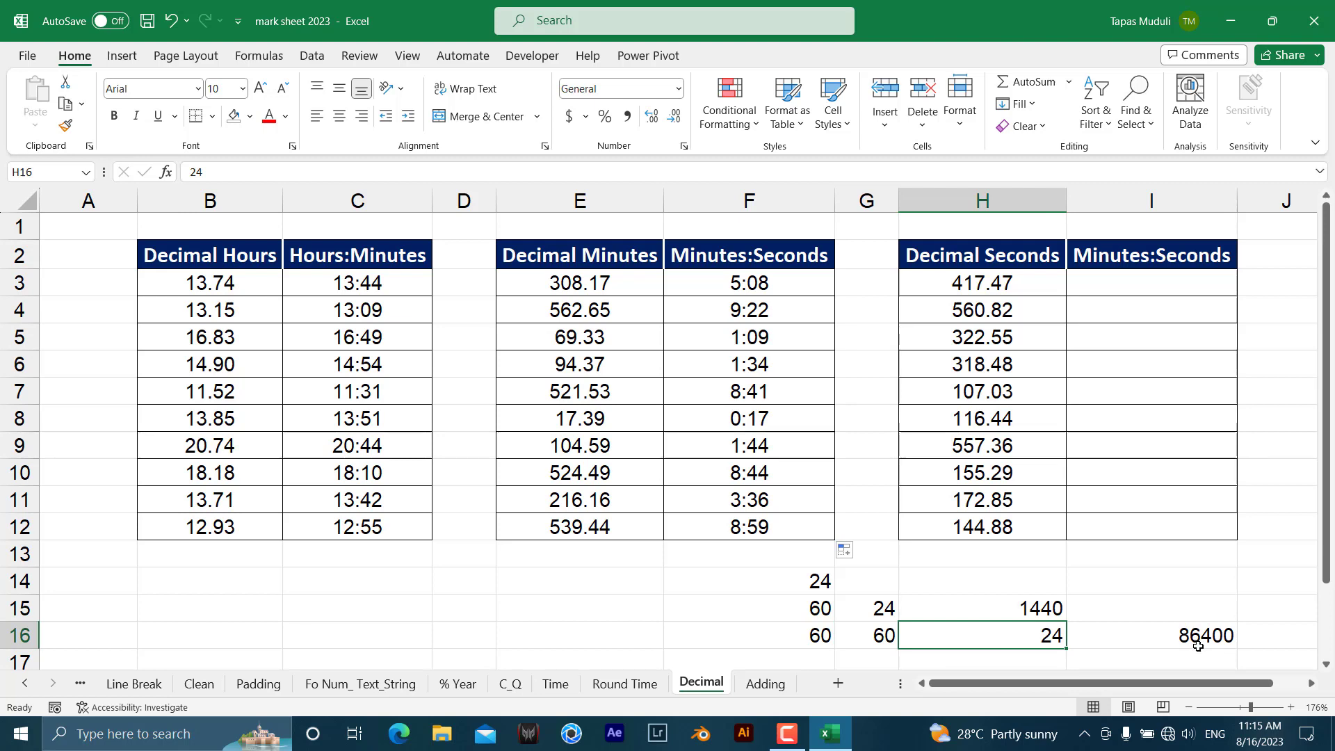
# Enter =H3/$I$16 in I3 and fill it down to I12, showing 0:06 through 0:02.
pyautogui.click(1163, 284)
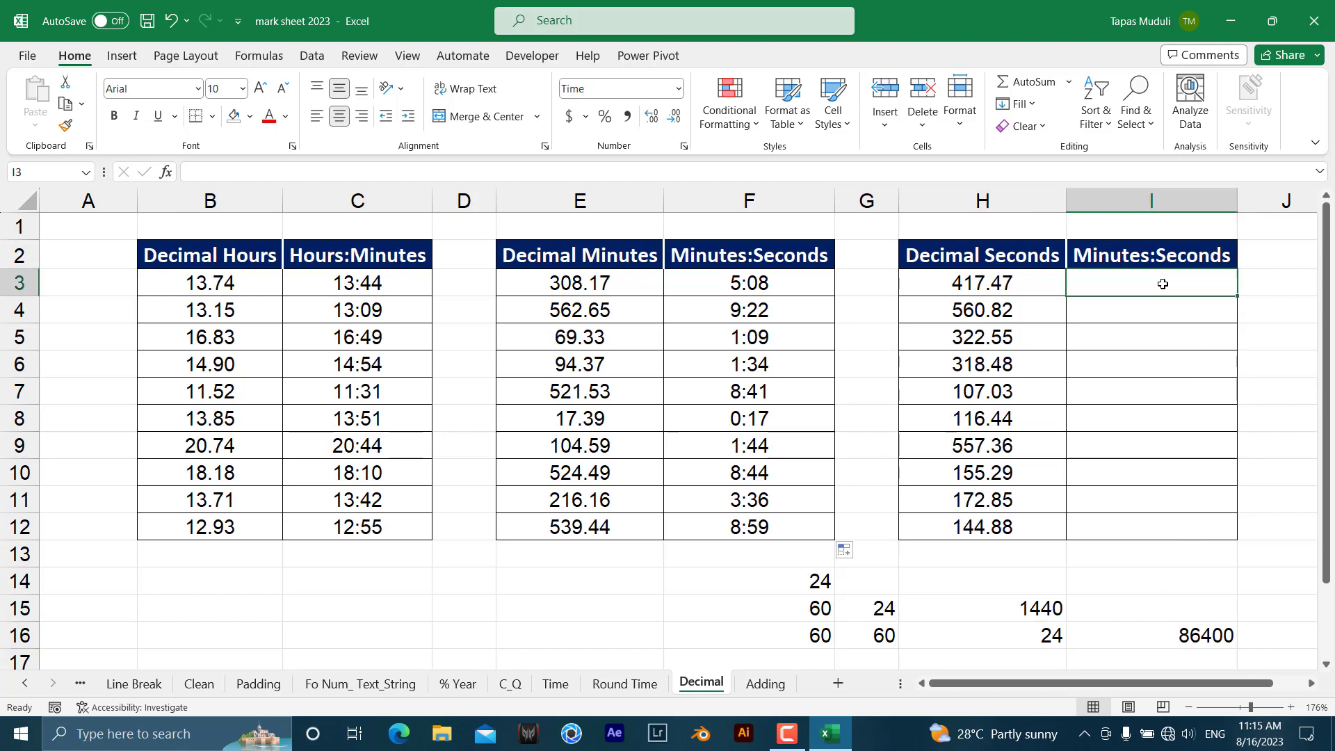
pyautogui.write('=')
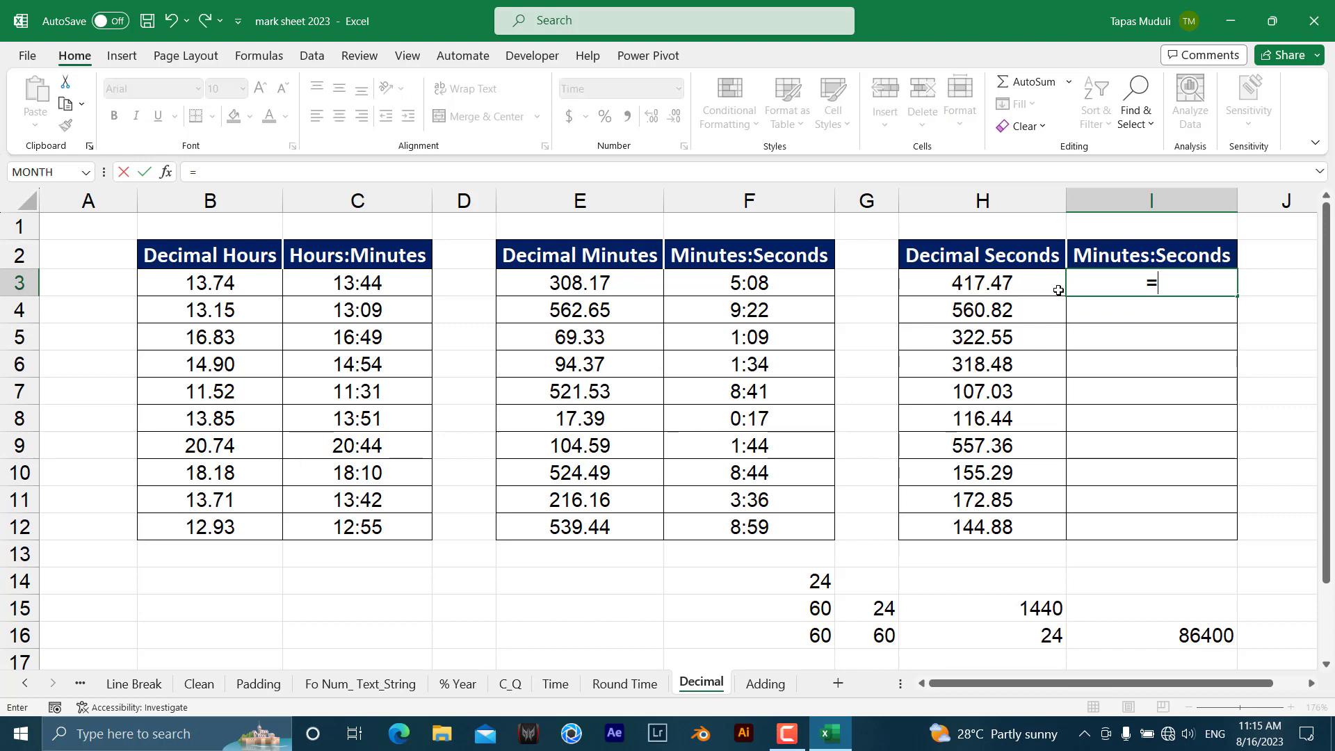
pyautogui.click(1010, 283)
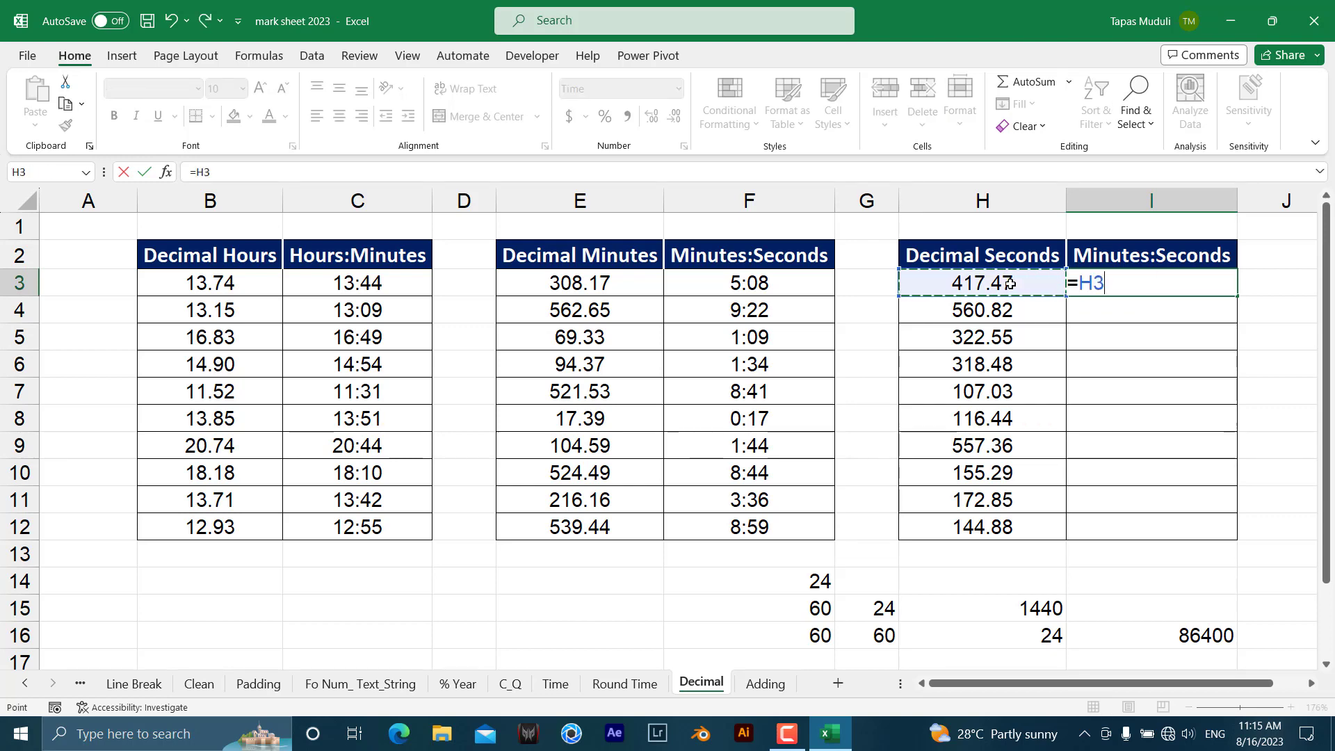
pyautogui.write('/')
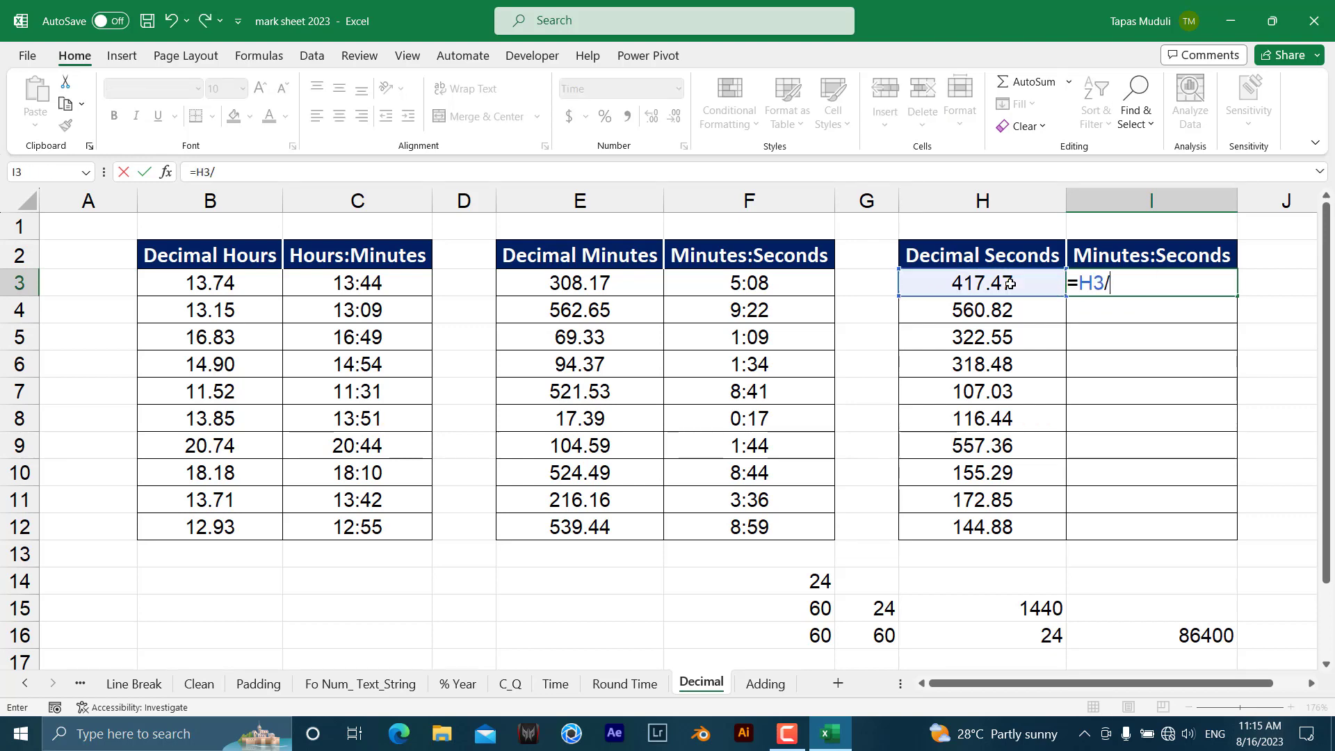
pyautogui.click(1192, 641)
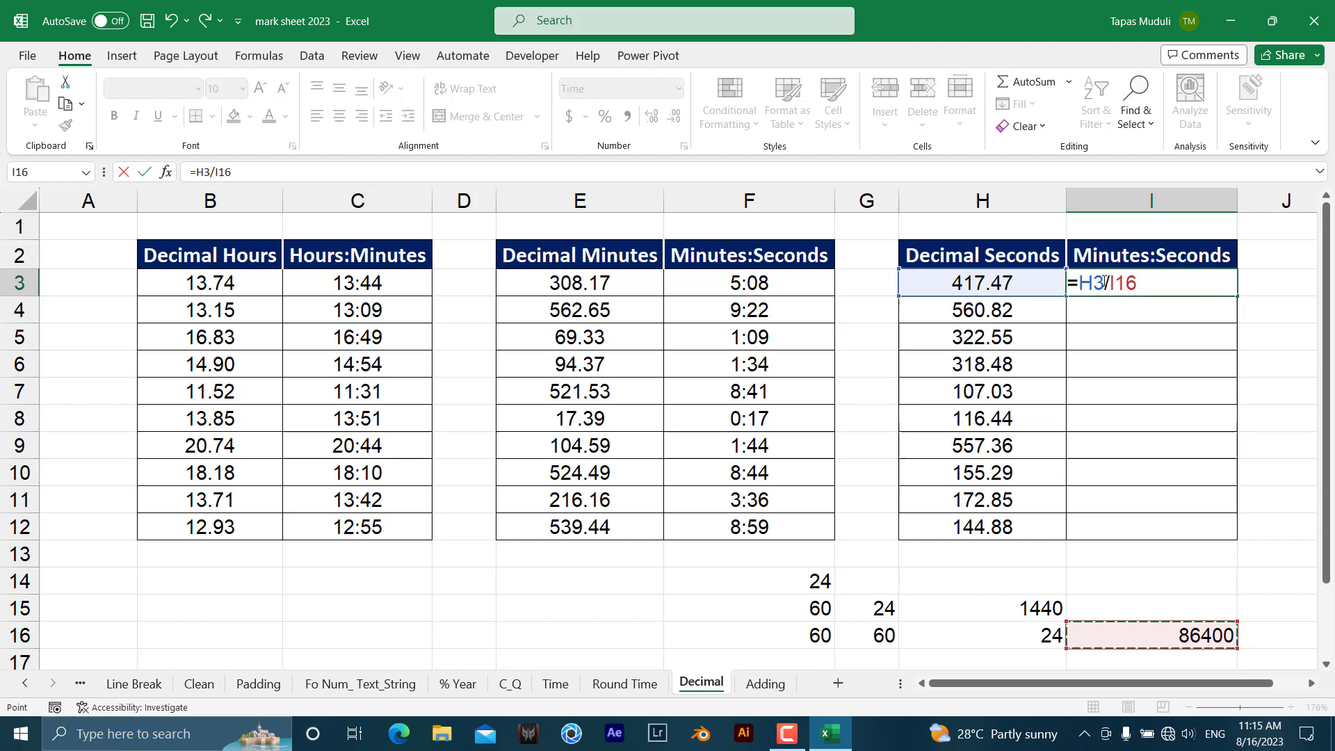
pyautogui.press('F4')
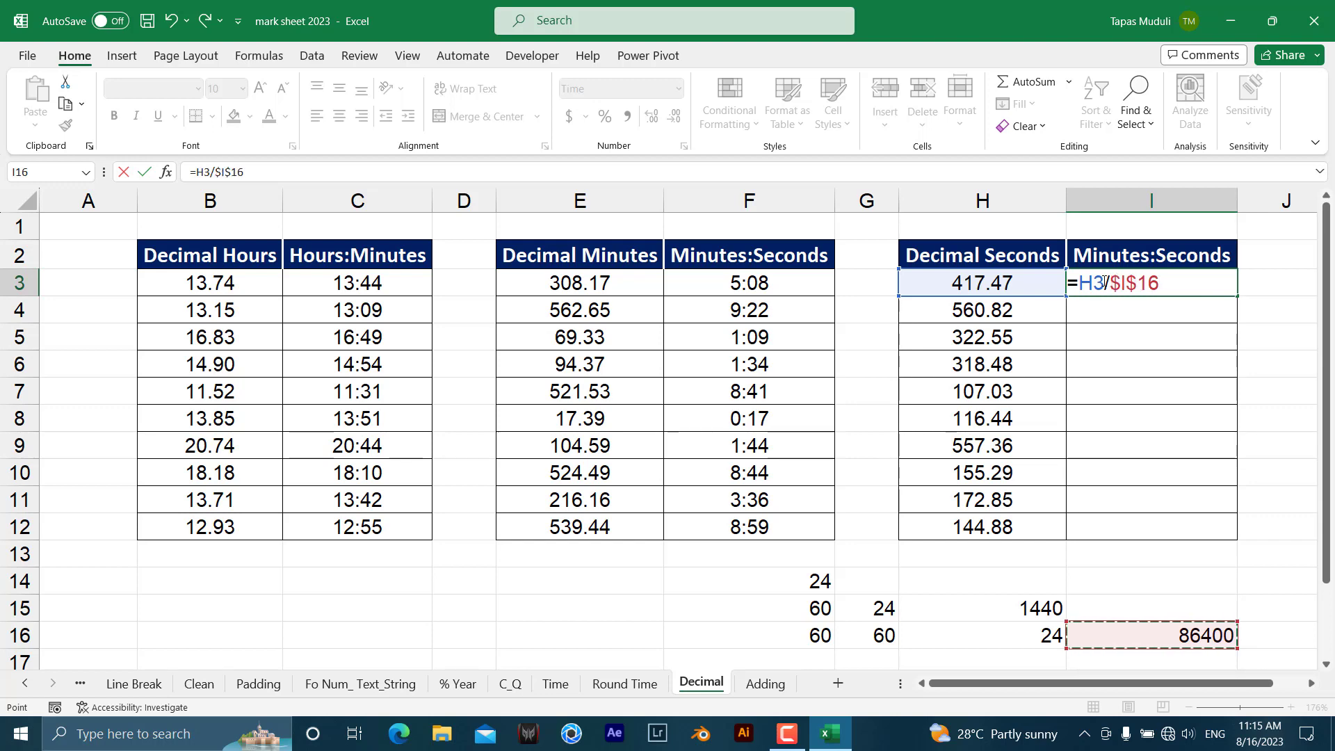
pyautogui.click(1189, 329)
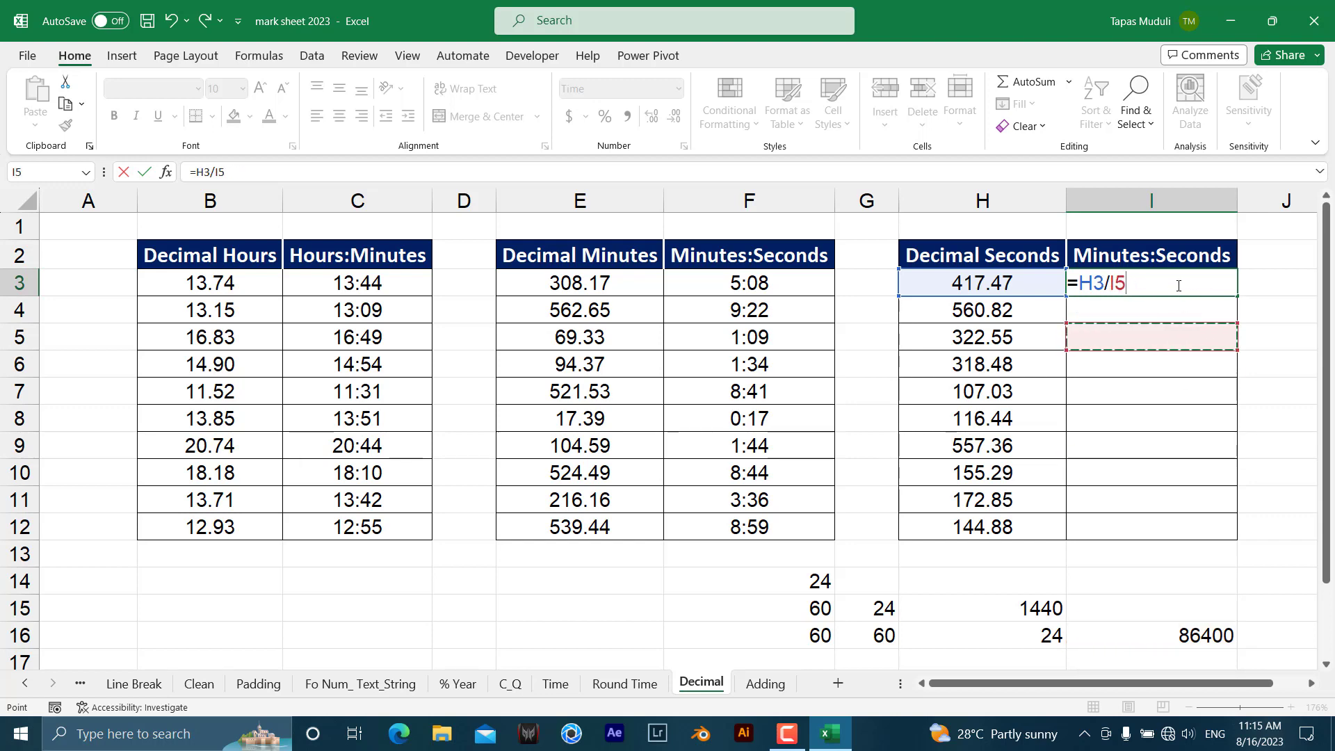
pyautogui.press('BackSpace')
pyautogui.press('BackSpace')
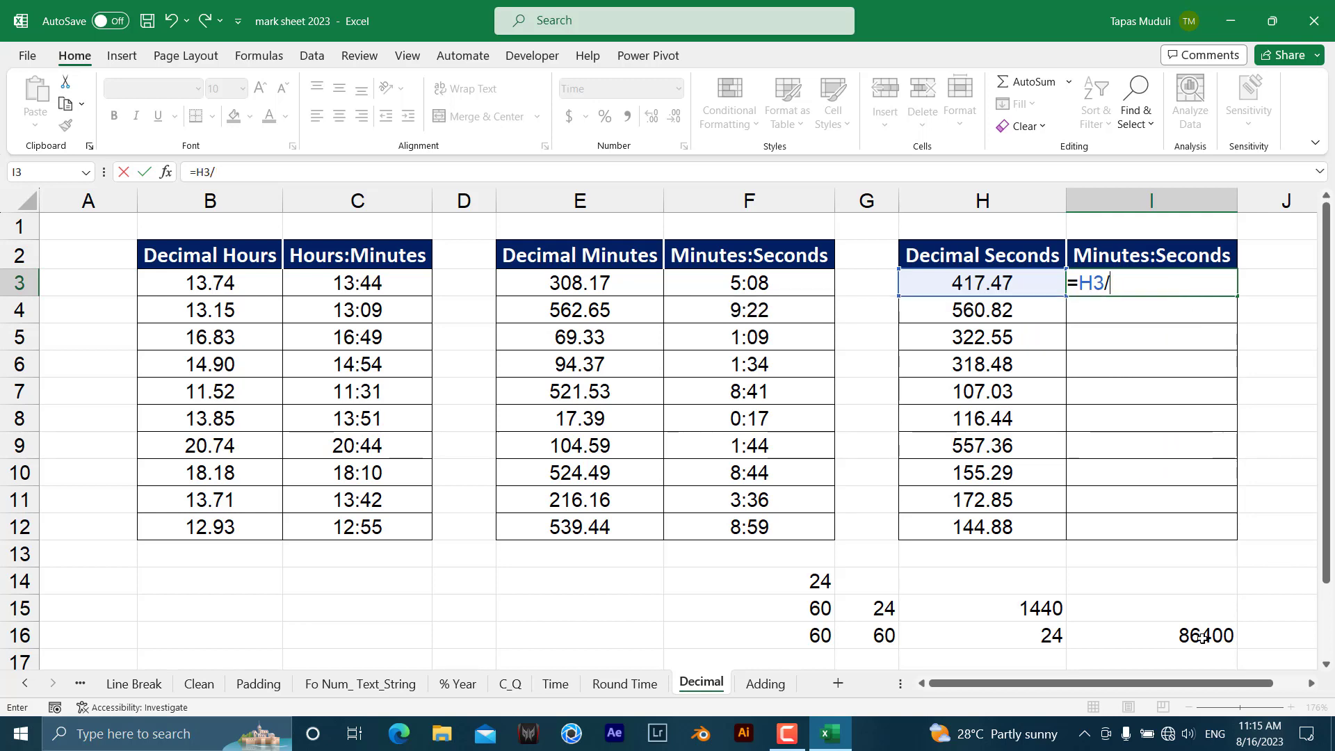
pyautogui.click(1199, 637)
pyautogui.press('F4')
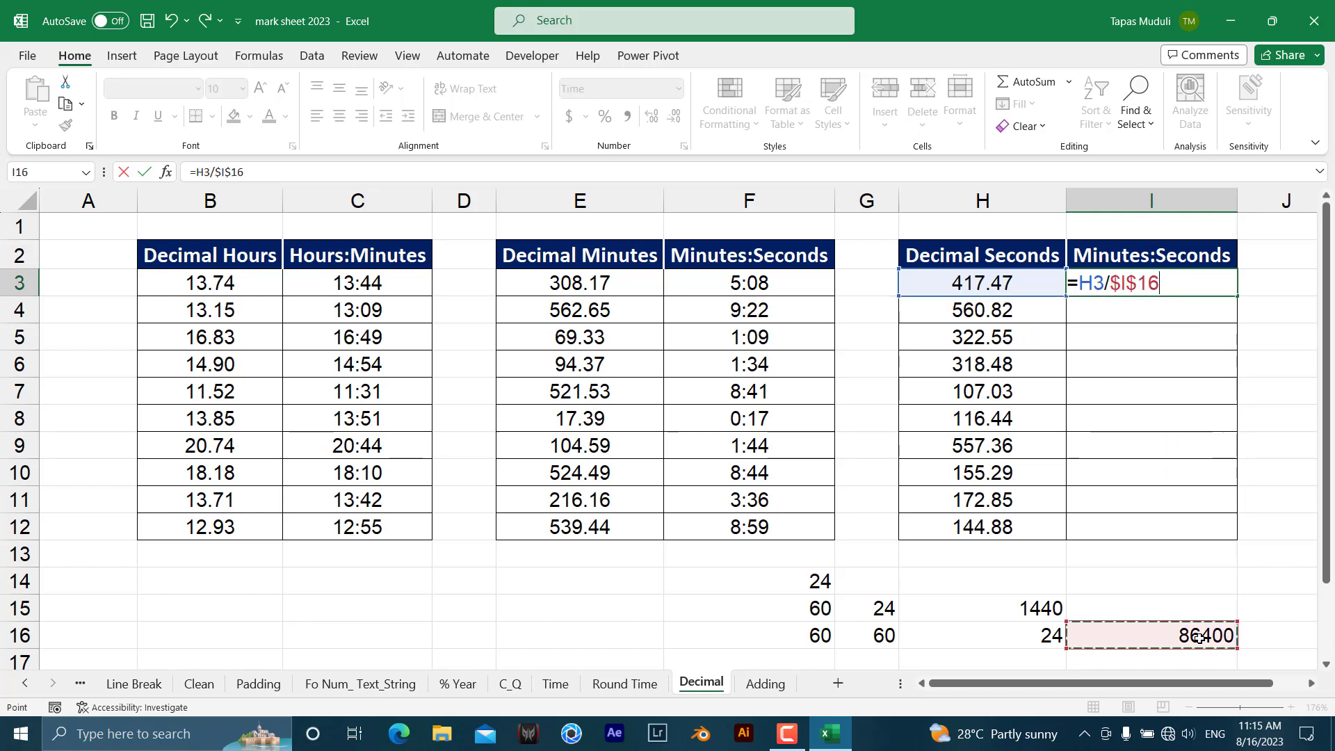
pyautogui.hotkey('ctrl', 'Return')
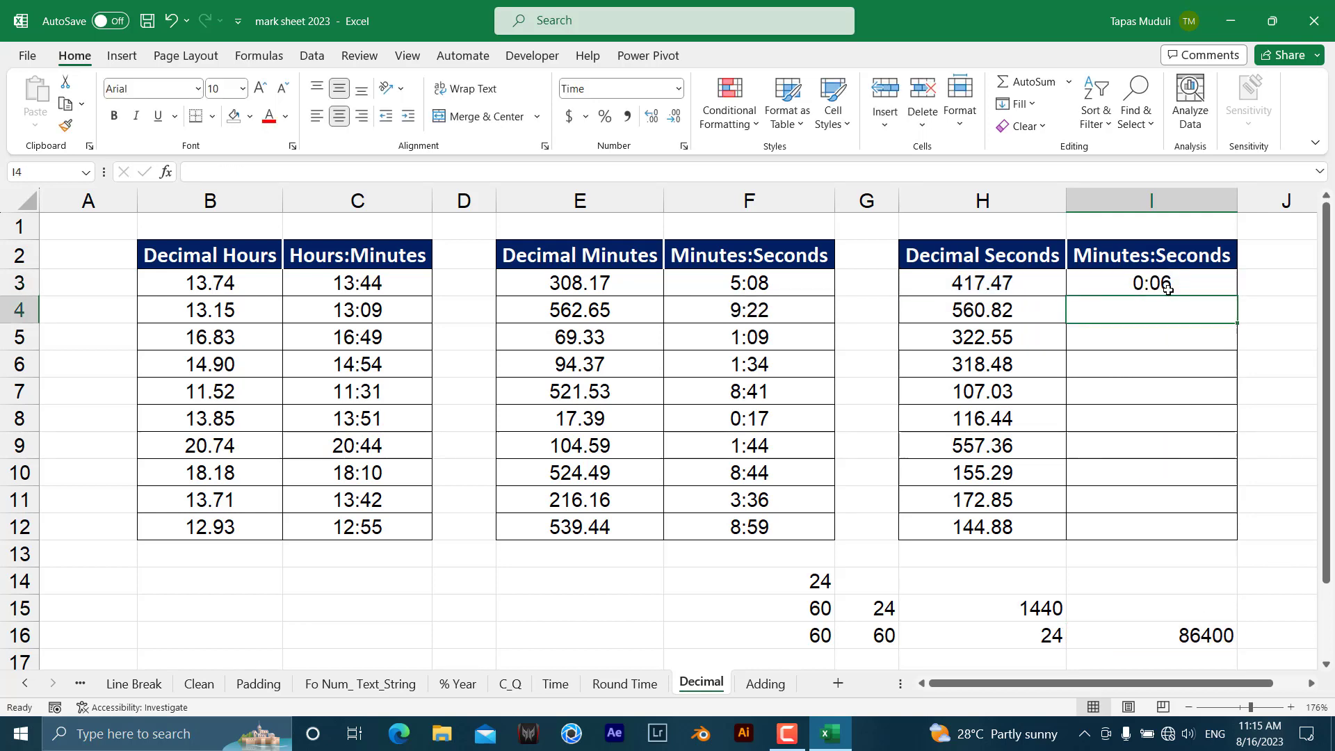
pyautogui.doubleClick(1237, 296)
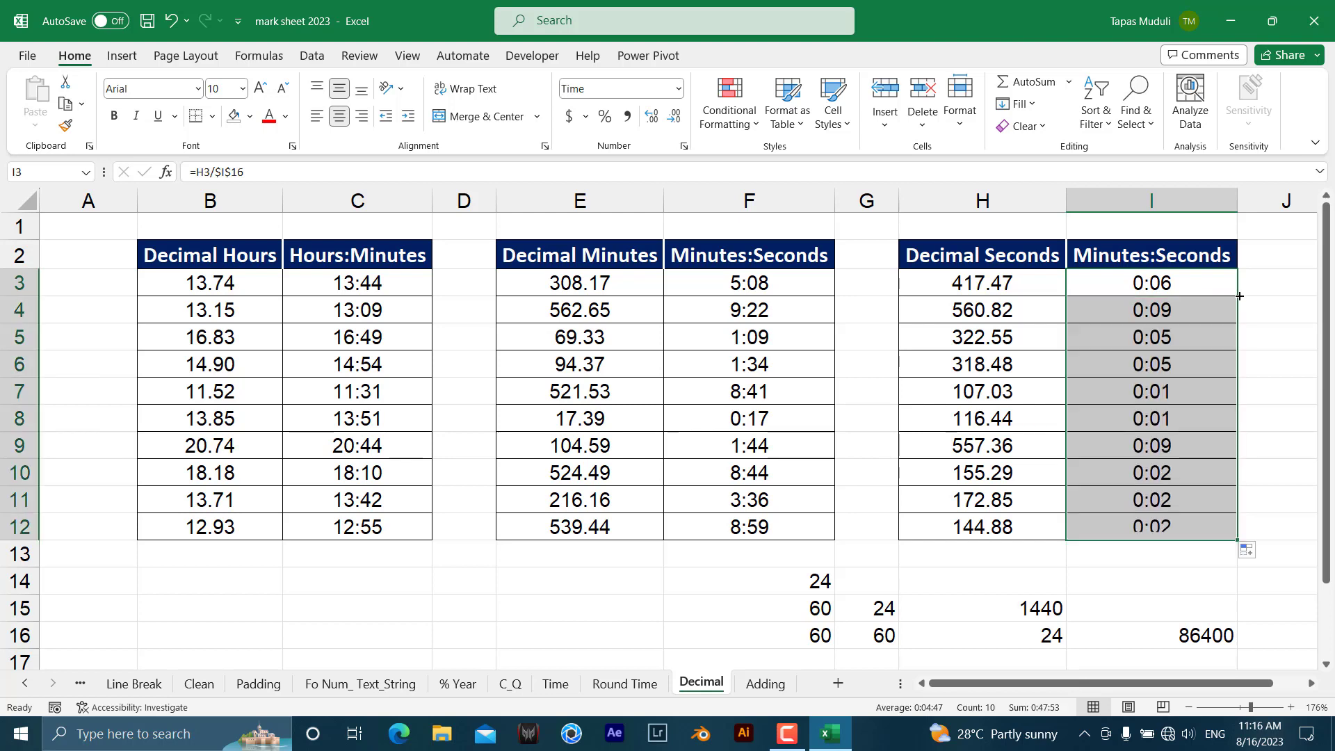